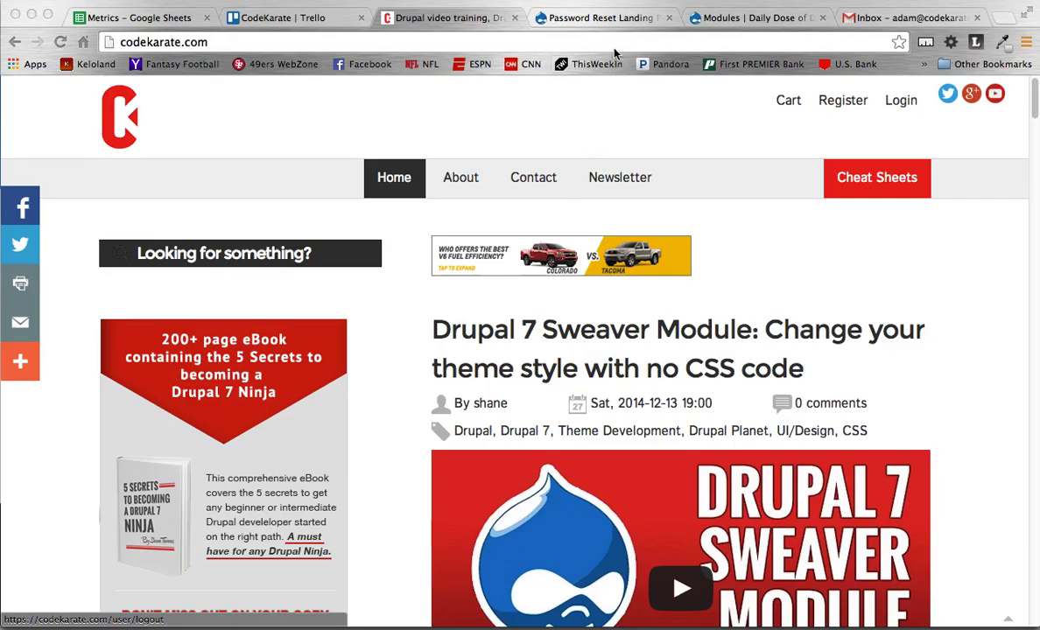
# Read through the PRLP project page's description and 7.x-1.0 release, then return to the top.
pyautogui.click(625, 18)
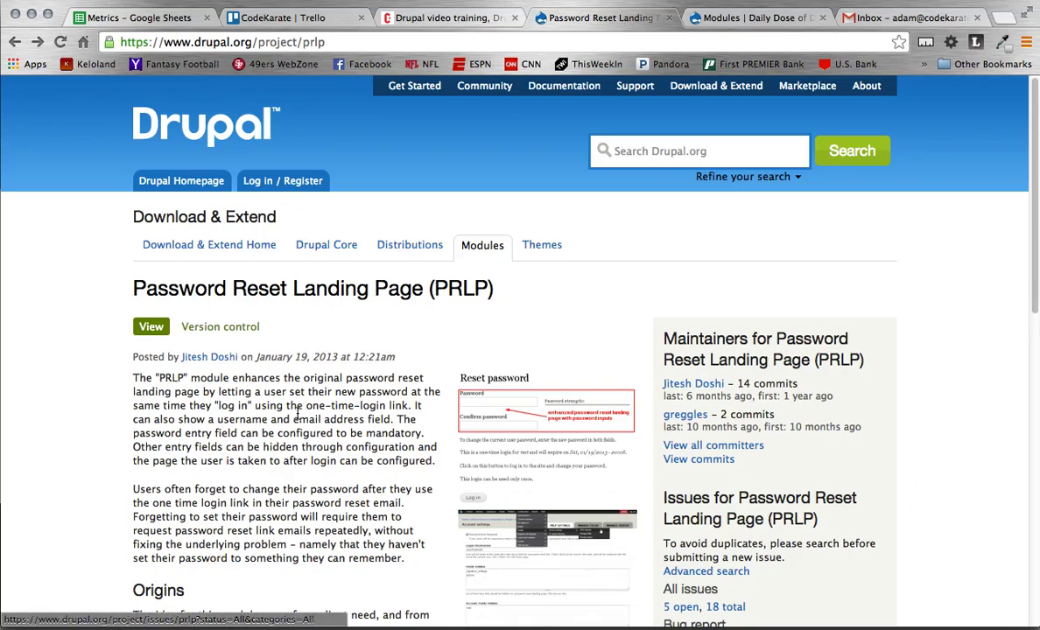
pyautogui.scroll(-1, 297, 416)
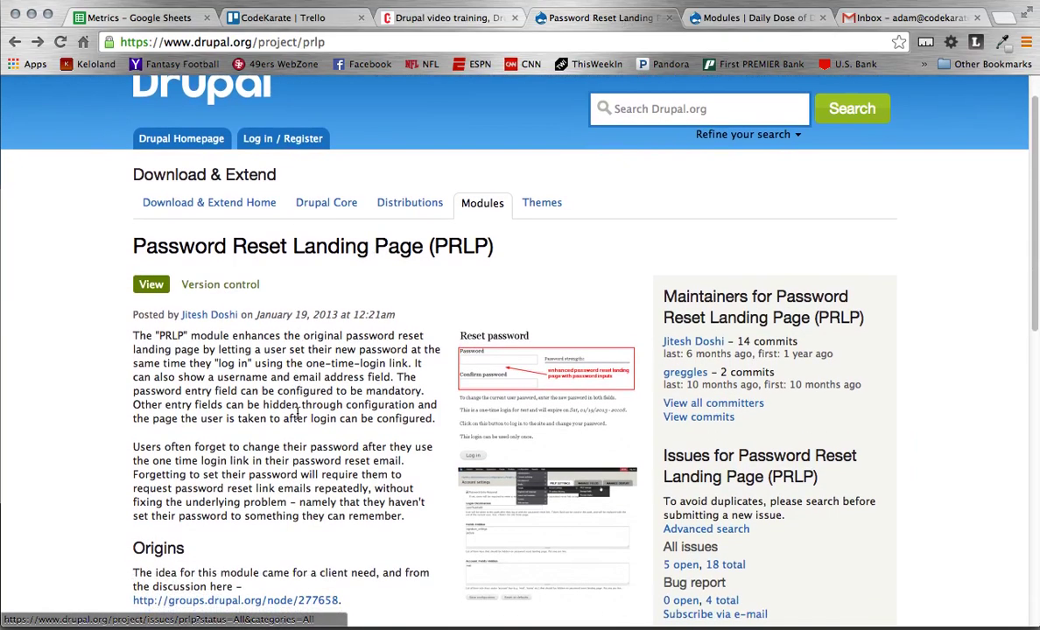
pyautogui.scroll(1, 298, 415)
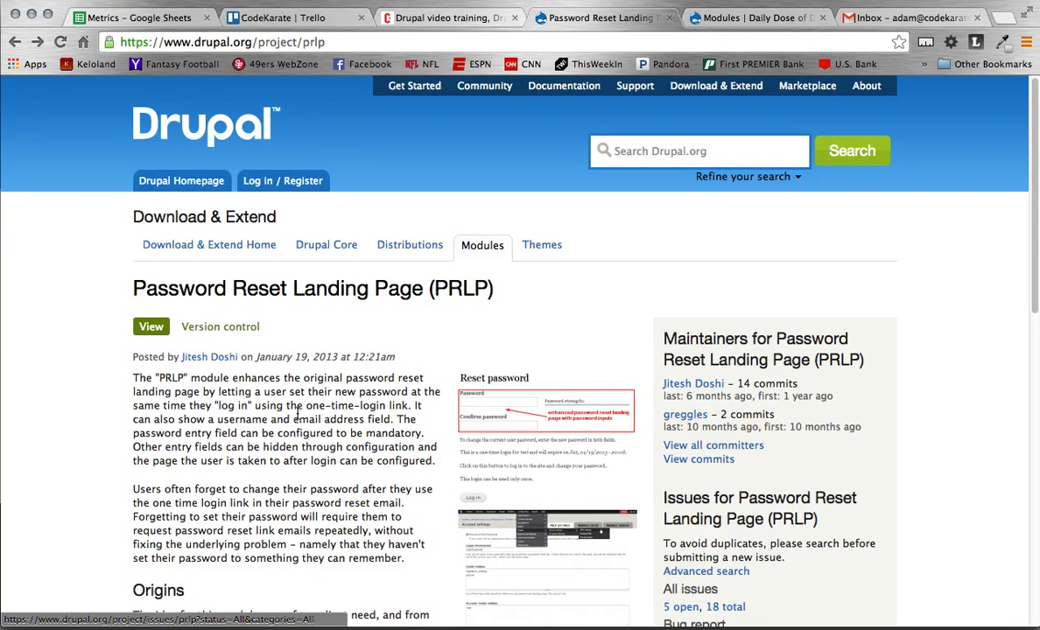
pyautogui.scroll(-2, 298, 416)
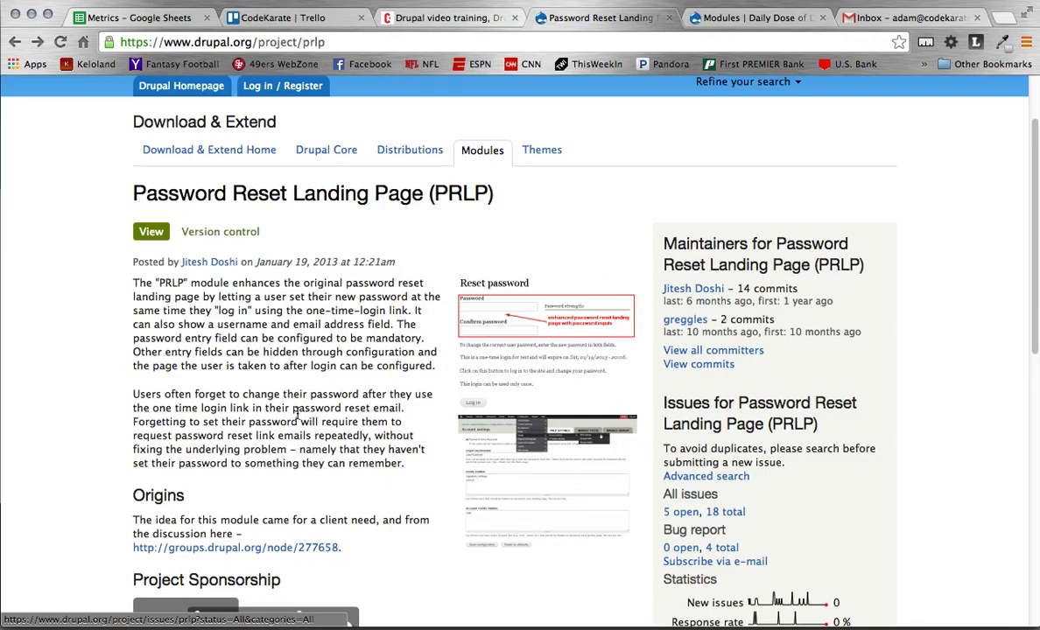
pyautogui.scroll(2, 296, 416)
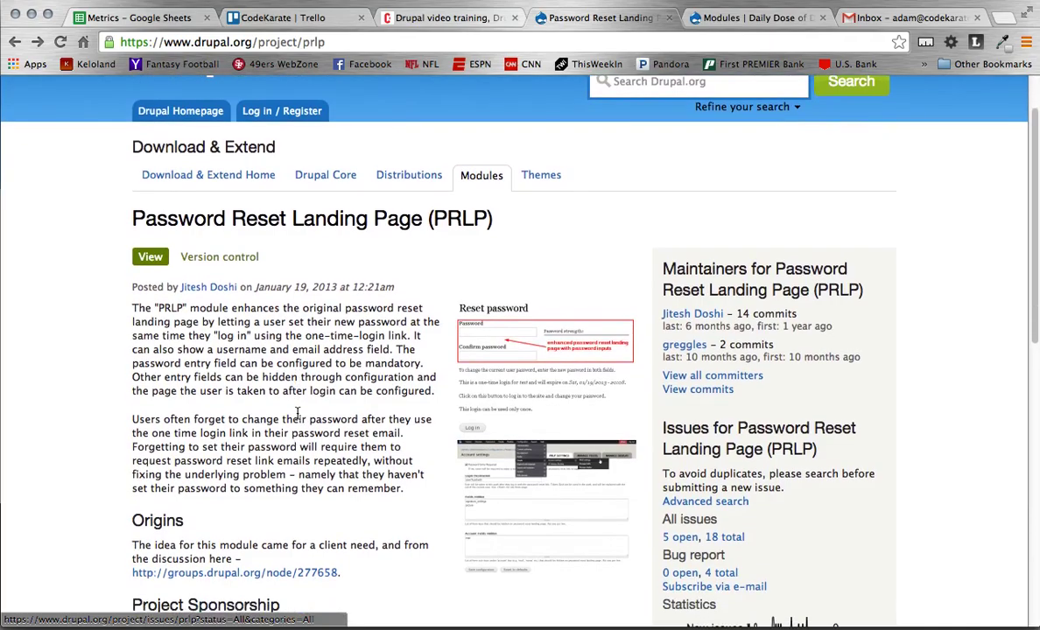
pyautogui.scroll(-2, 297, 413)
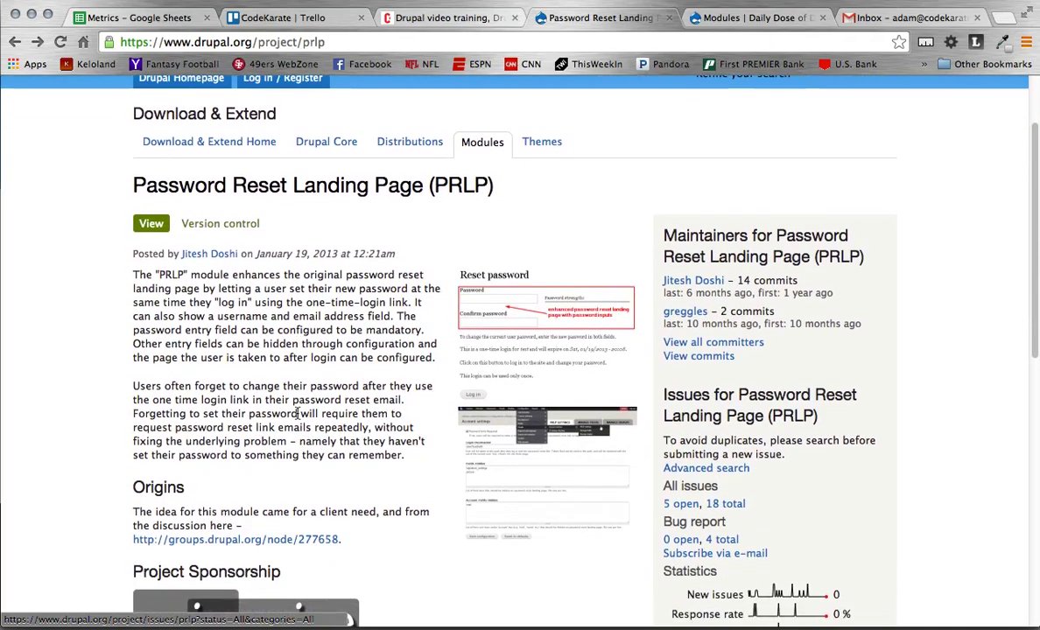
pyautogui.scroll(-4, 296, 413)
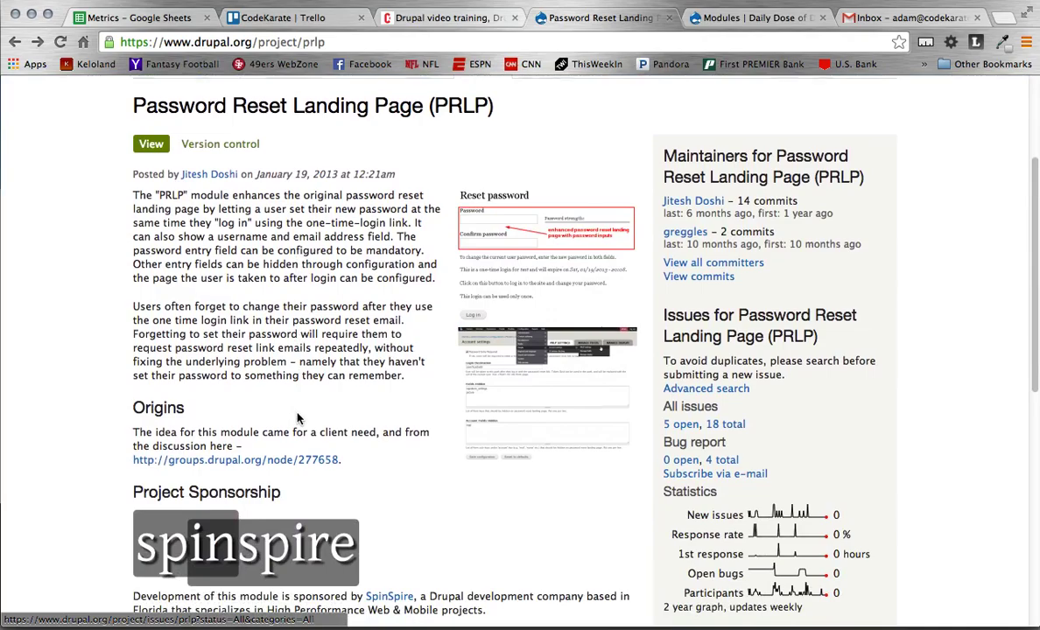
pyautogui.scroll(5, 297, 414)
pyautogui.scroll(2, 297, 413)
pyautogui.scroll(-10, 297, 413)
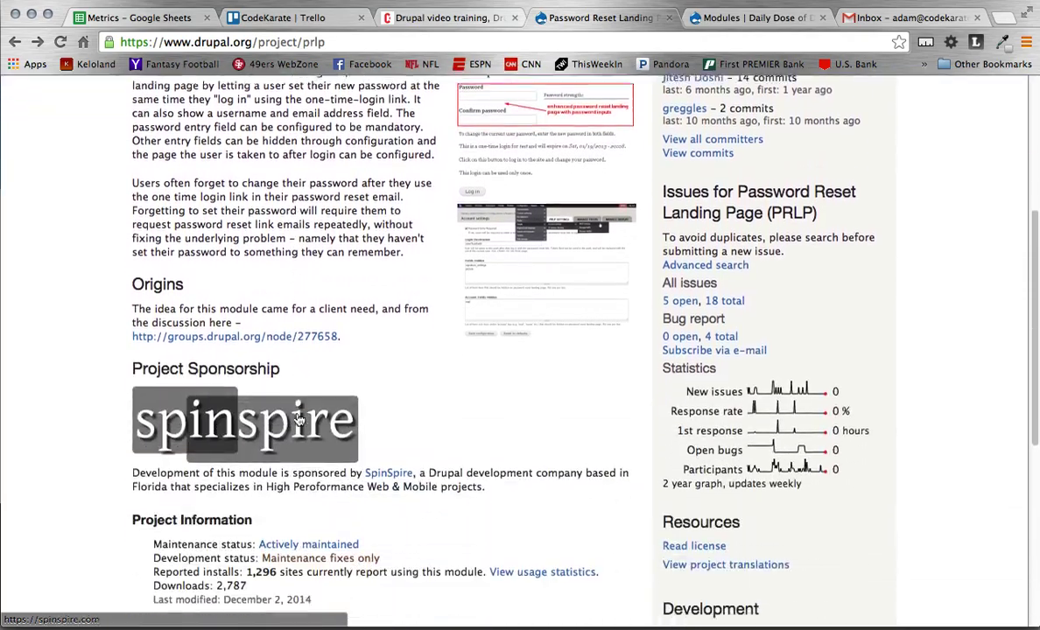
pyautogui.scroll(-1, 296, 418)
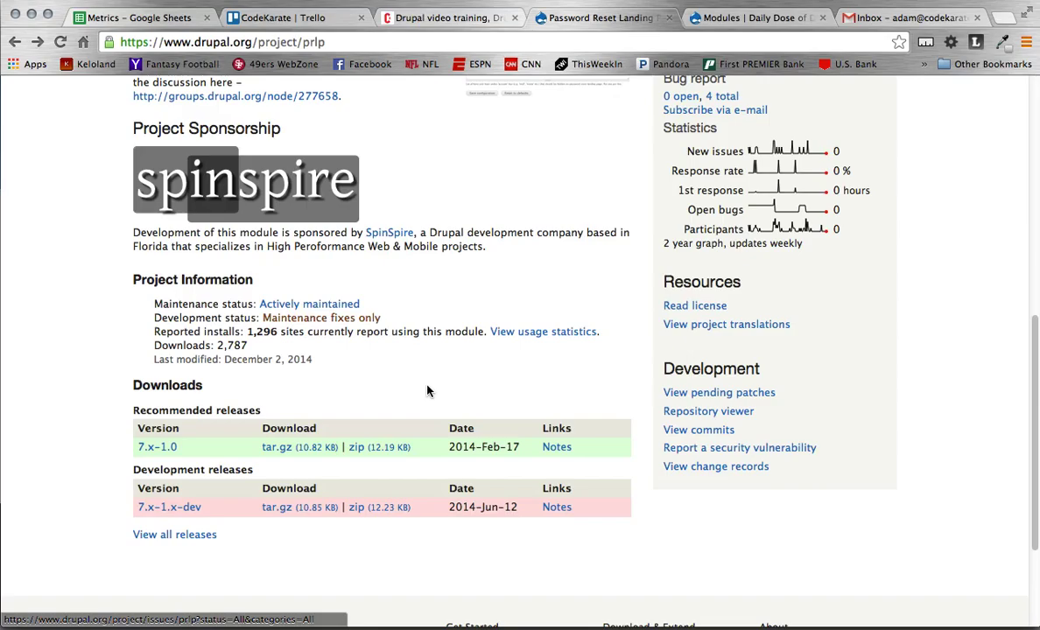
pyautogui.scroll(15, 427, 390)
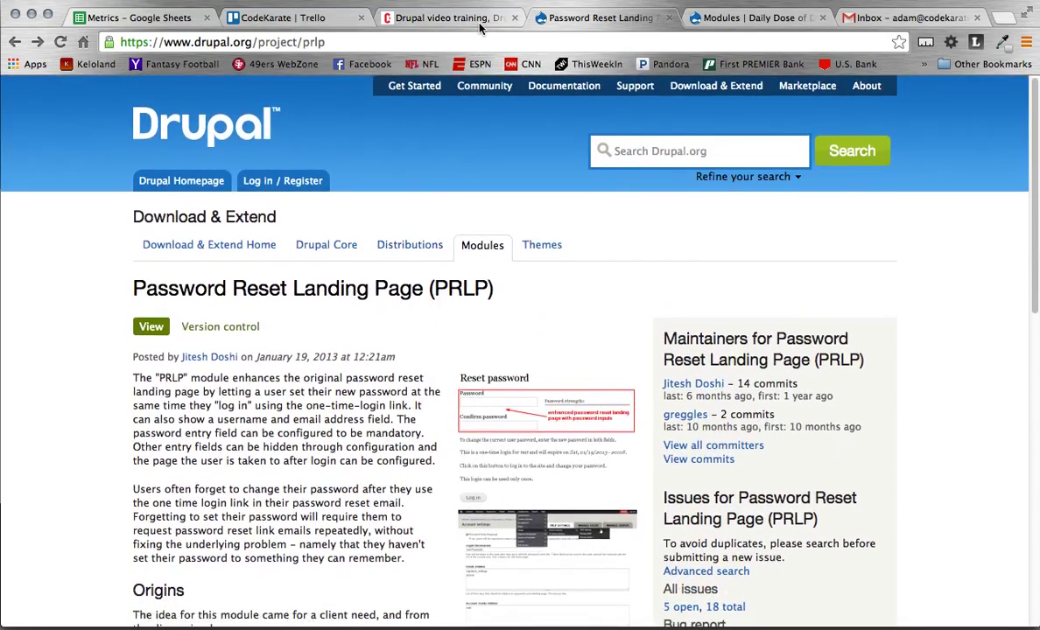
pyautogui.click(480, 26)
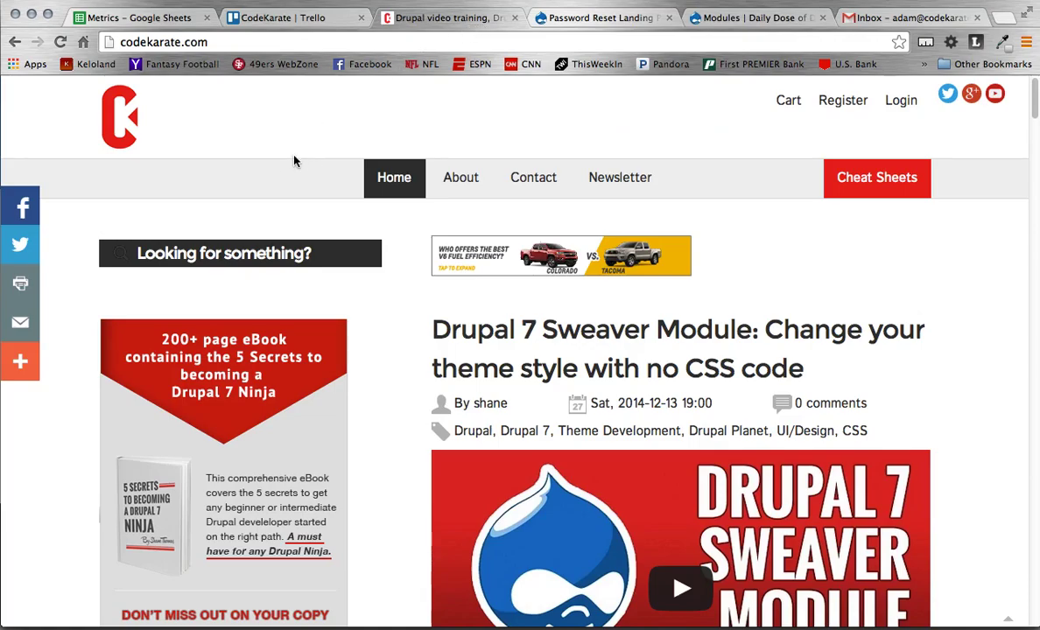
pyautogui.scroll(-3, 414, 248)
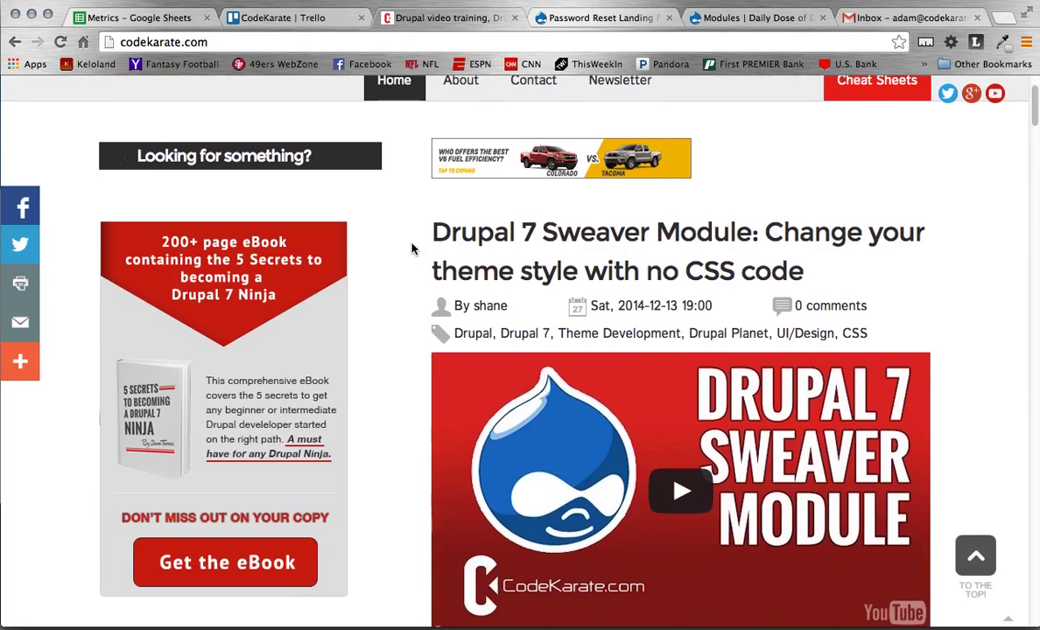
pyautogui.scroll(-3, 413, 249)
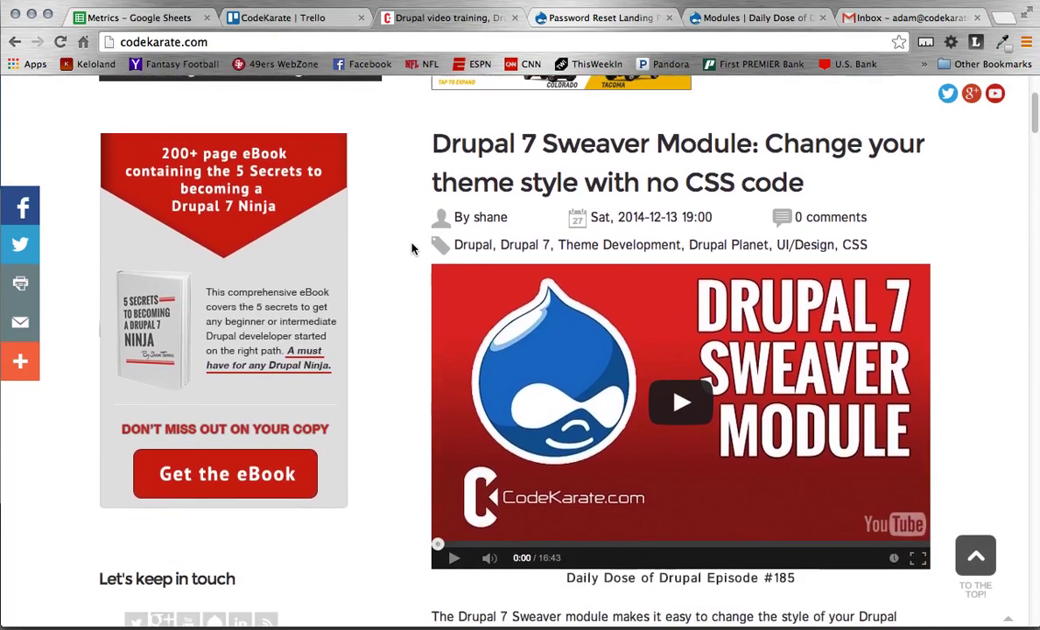
pyautogui.scroll(-5, 413, 249)
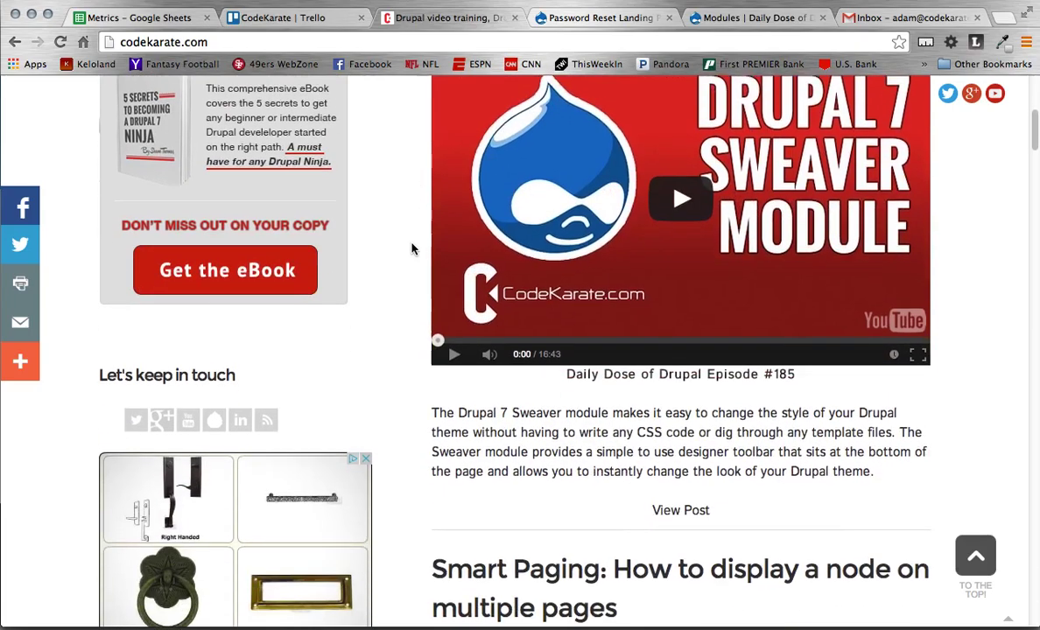
pyautogui.scroll(8, 413, 248)
pyautogui.scroll(2, 413, 248)
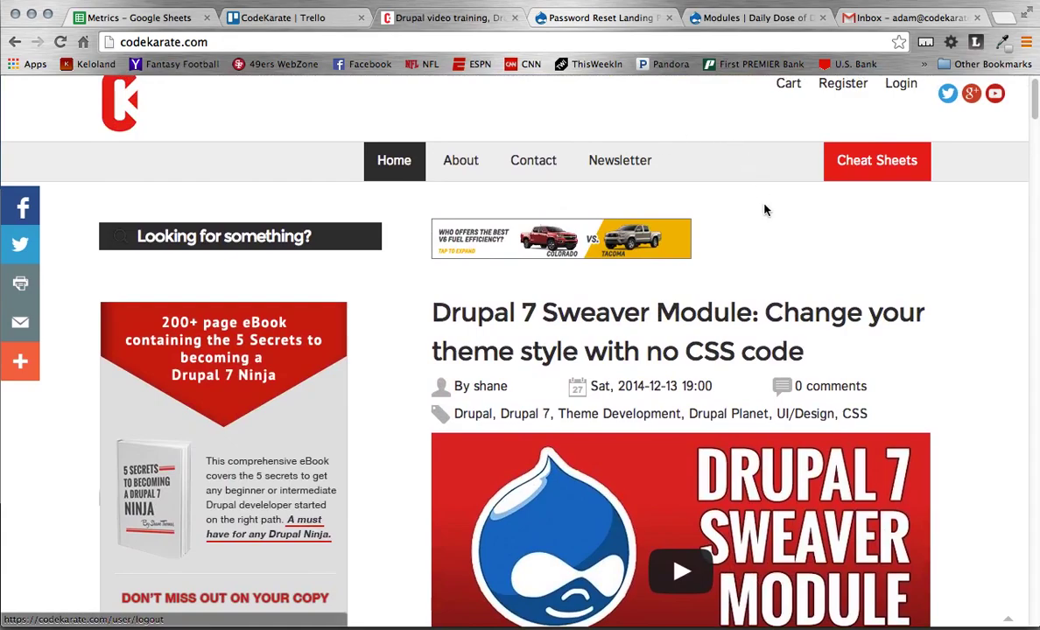
pyautogui.scroll(1, 764, 210)
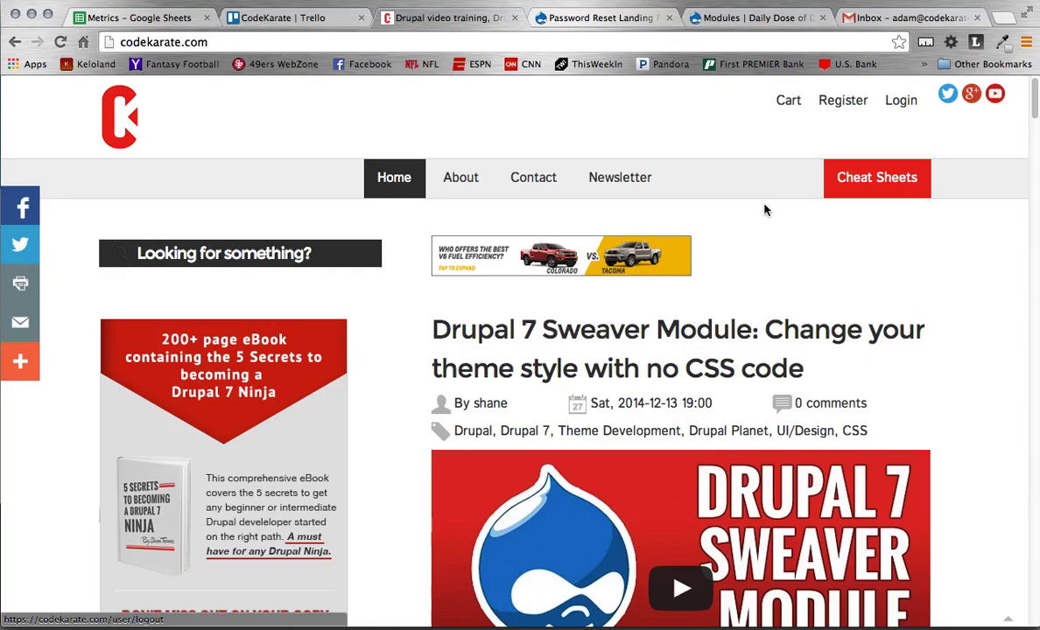
pyautogui.click(592, 17)
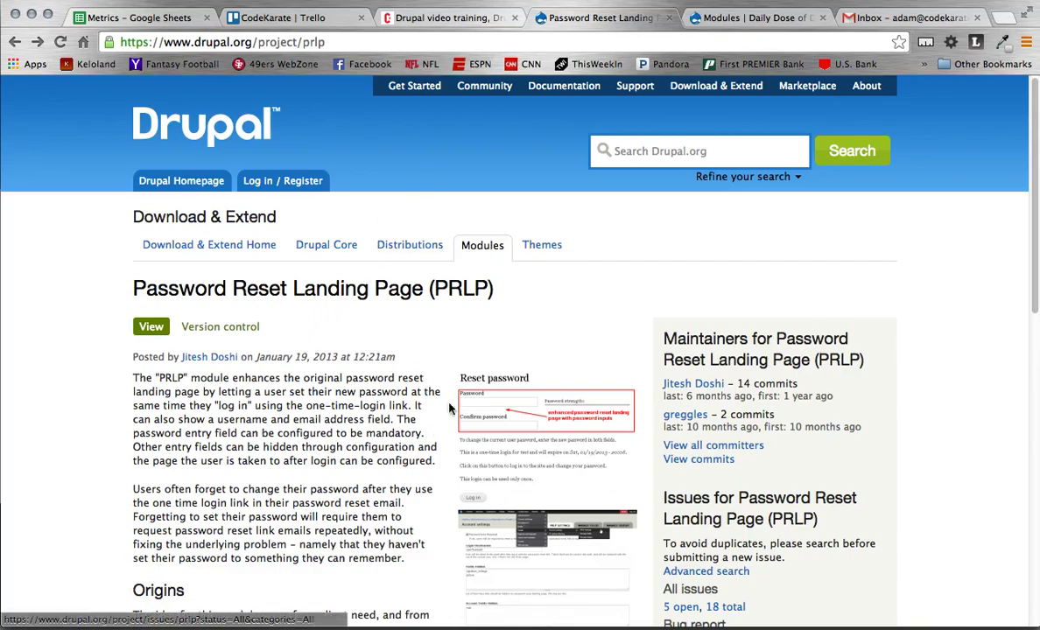
# Check the PRLP Downloads section, then move to the private window showing the test site's login form.
pyautogui.scroll(-5, 551, 324)
pyautogui.scroll(-3, 549, 396)
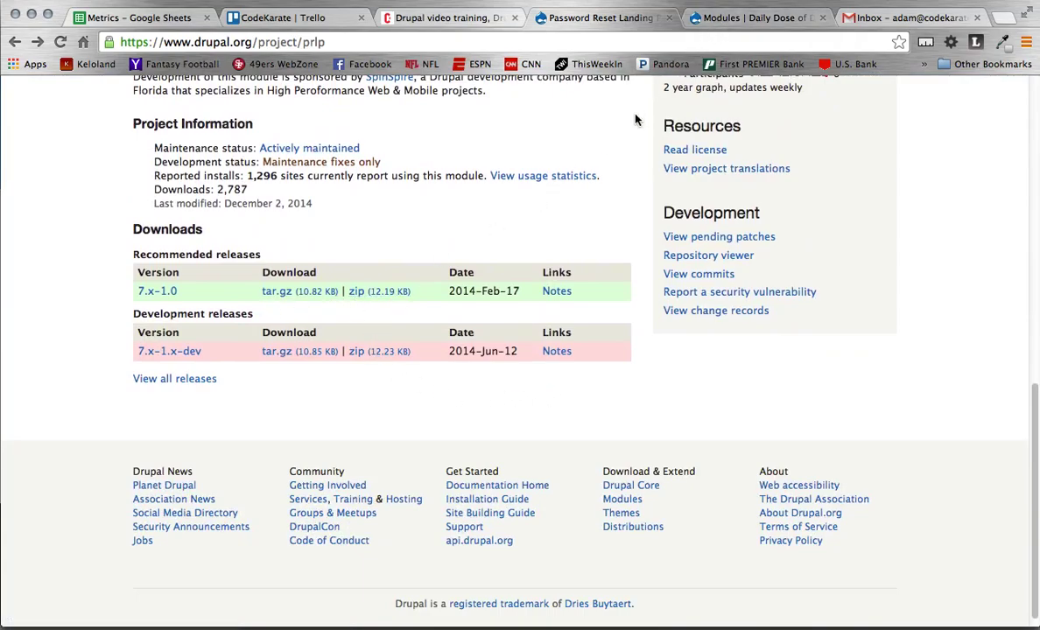
pyautogui.scroll(10, 633, 245)
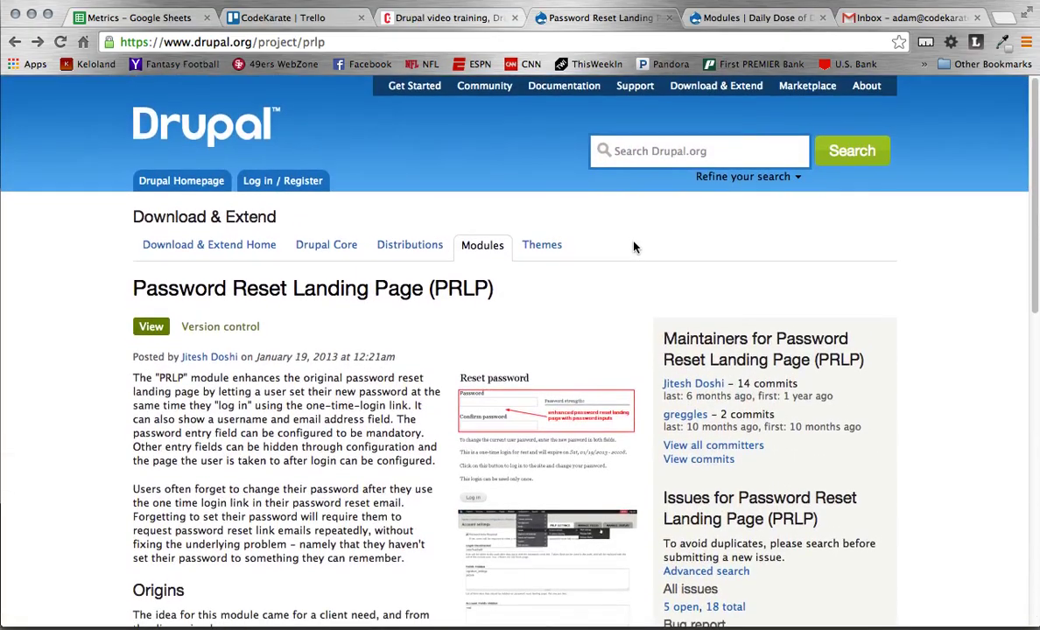
pyautogui.press('super+grave')
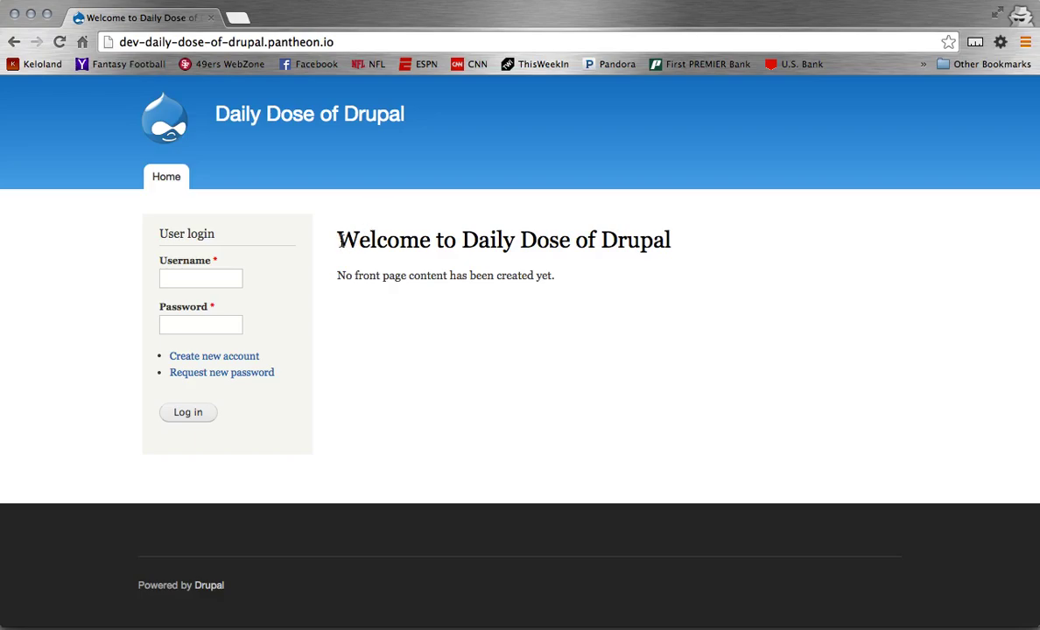
# Request a new-password e-mail for the username 'bugs'.
pyautogui.click(255, 377)
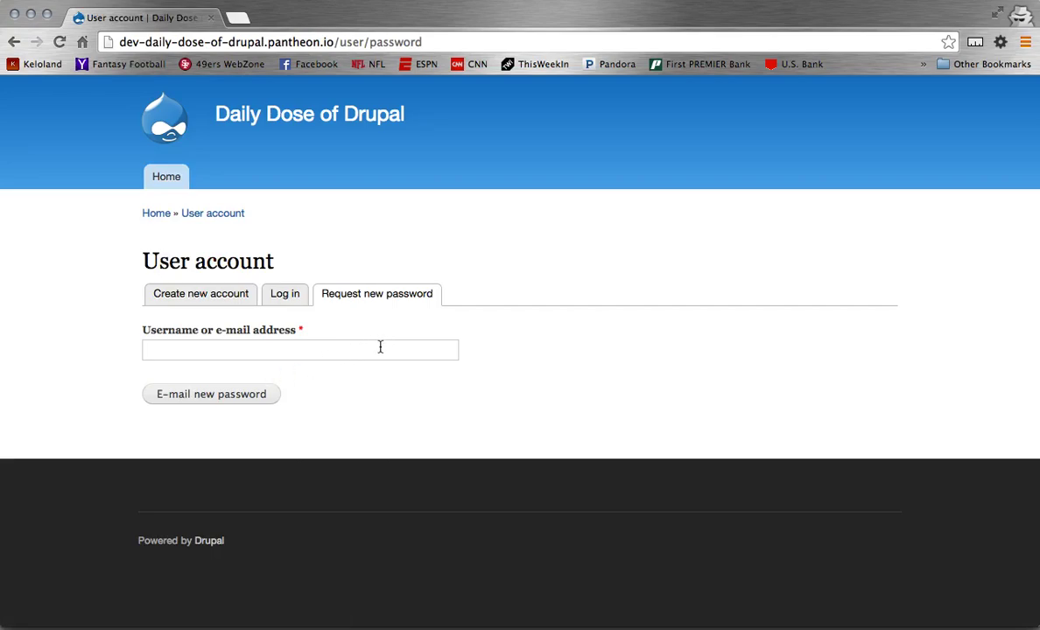
pyautogui.click(380, 348)
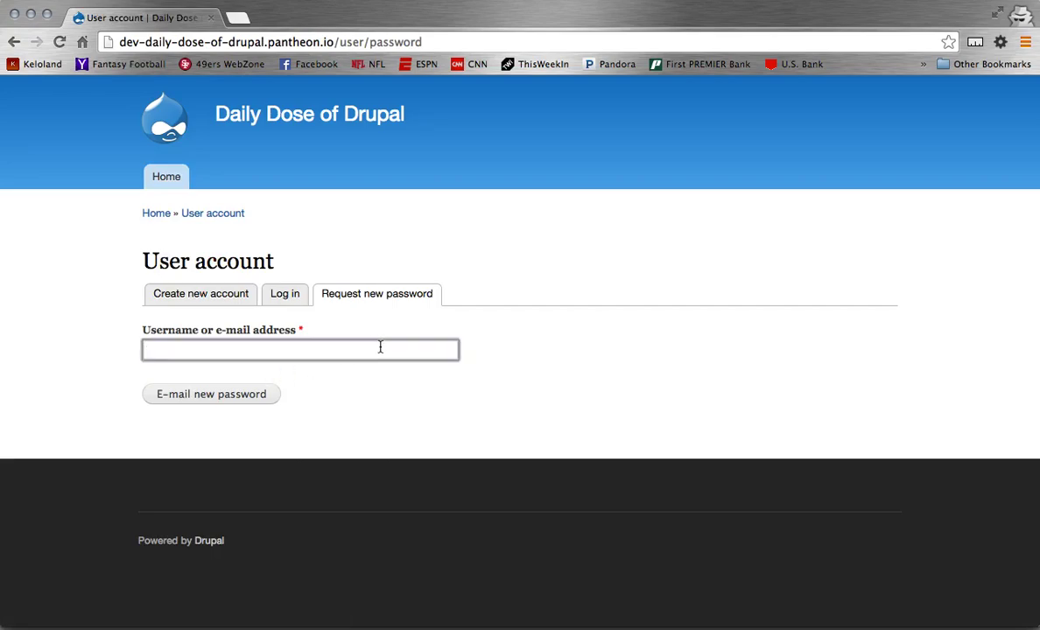
pyautogui.write('bugs')
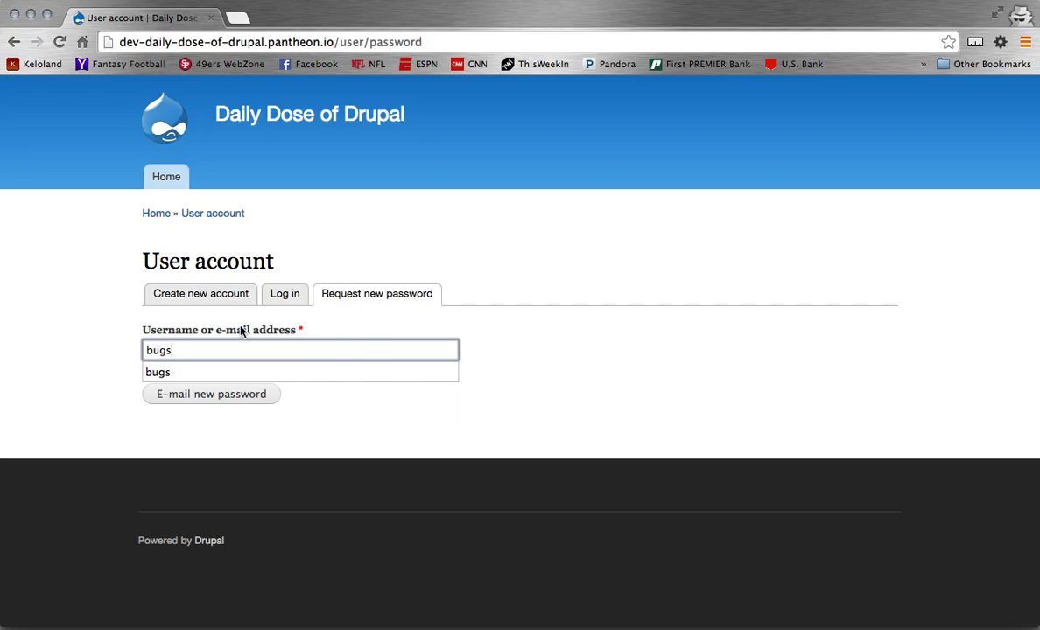
pyautogui.click(199, 399)
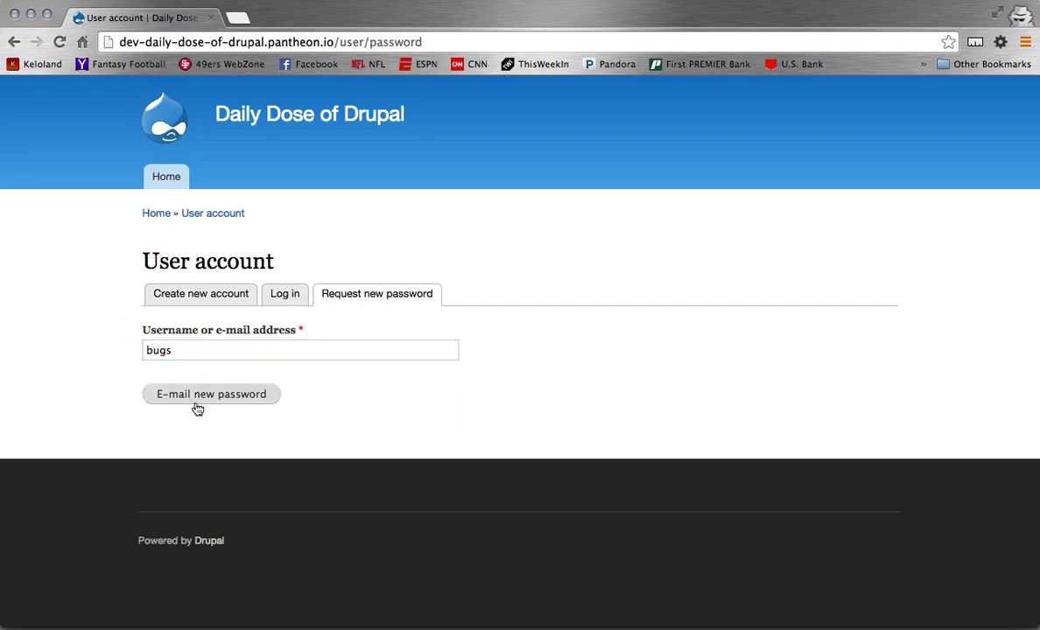
pyautogui.click(243, 400)
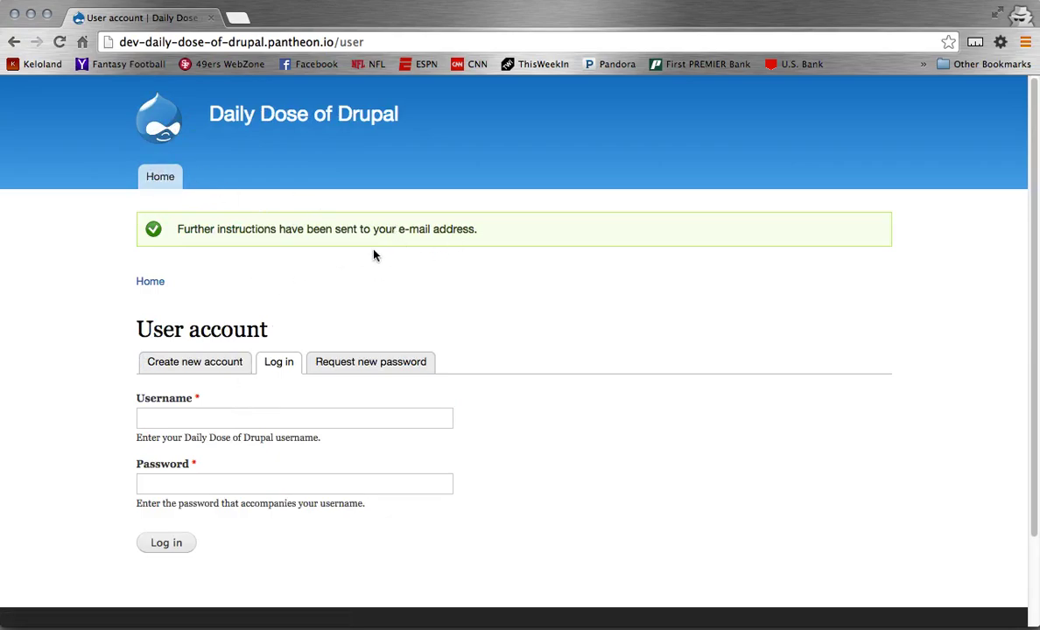
# Copy the one-time reset link from Gmail's 'Replacement login information' e-mail.
pyautogui.press('super+grave')
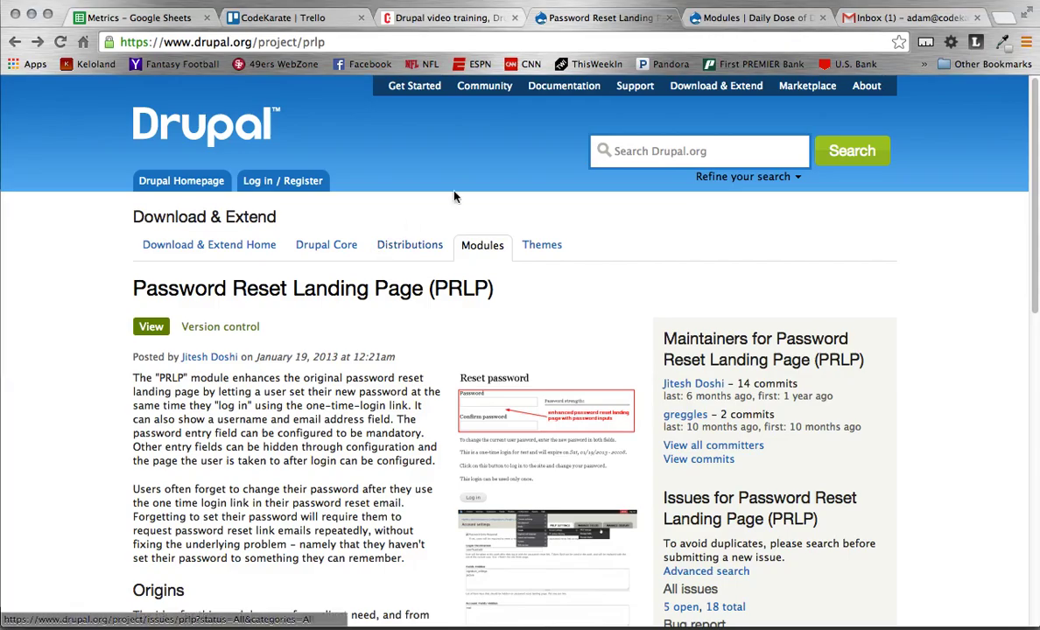
pyautogui.click(878, 19)
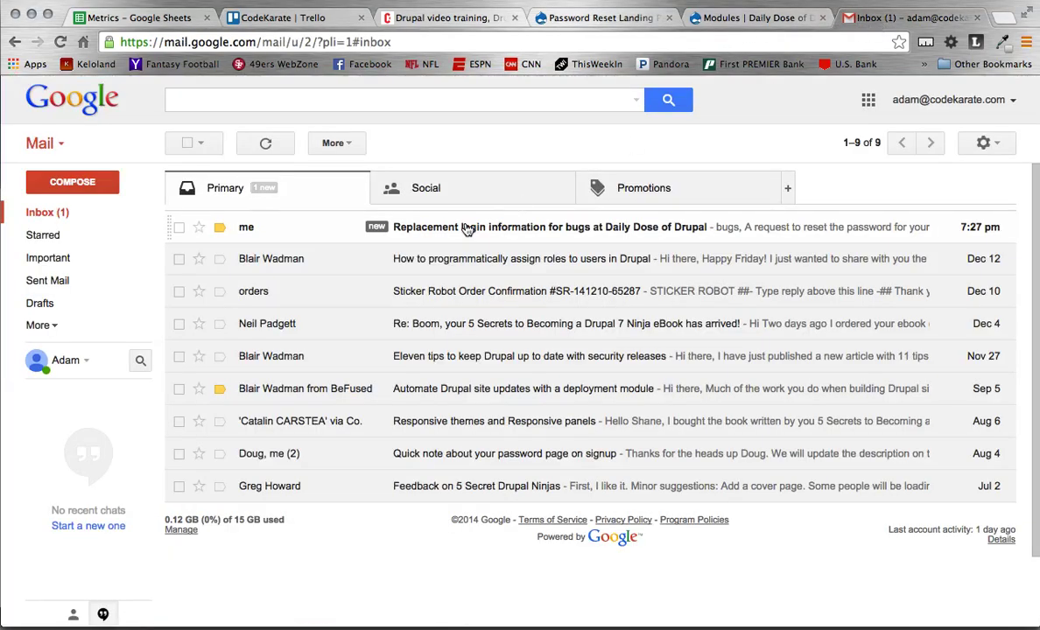
pyautogui.click(464, 294)
pyautogui.rightClick(413, 355)
pyautogui.click(464, 420)
pyautogui.click(420, 370)
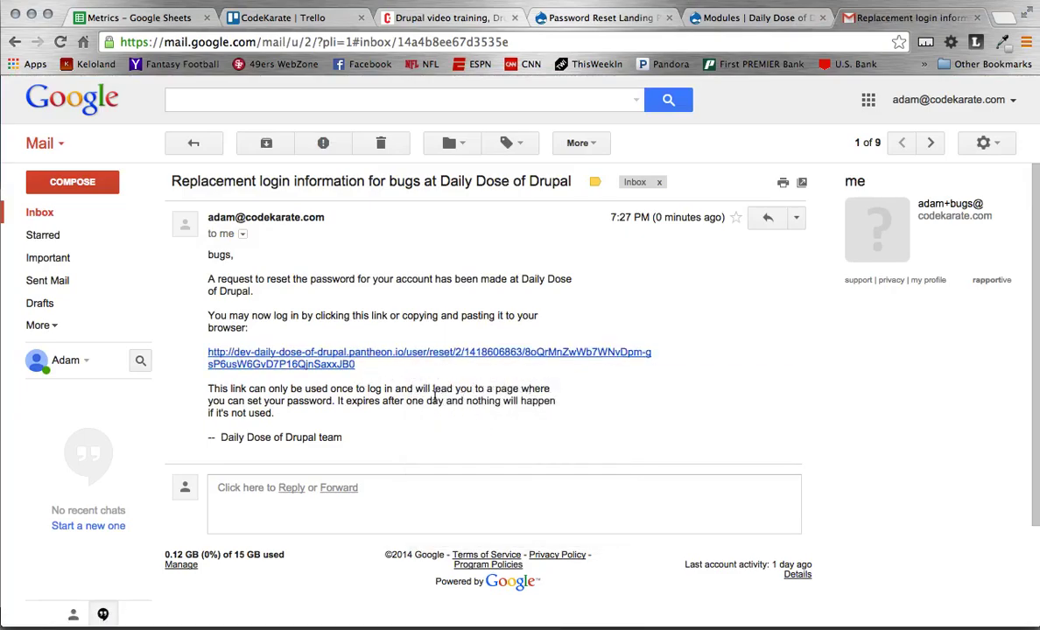
# Load the copied password-reset link in the private window.
pyautogui.press('super+grave')
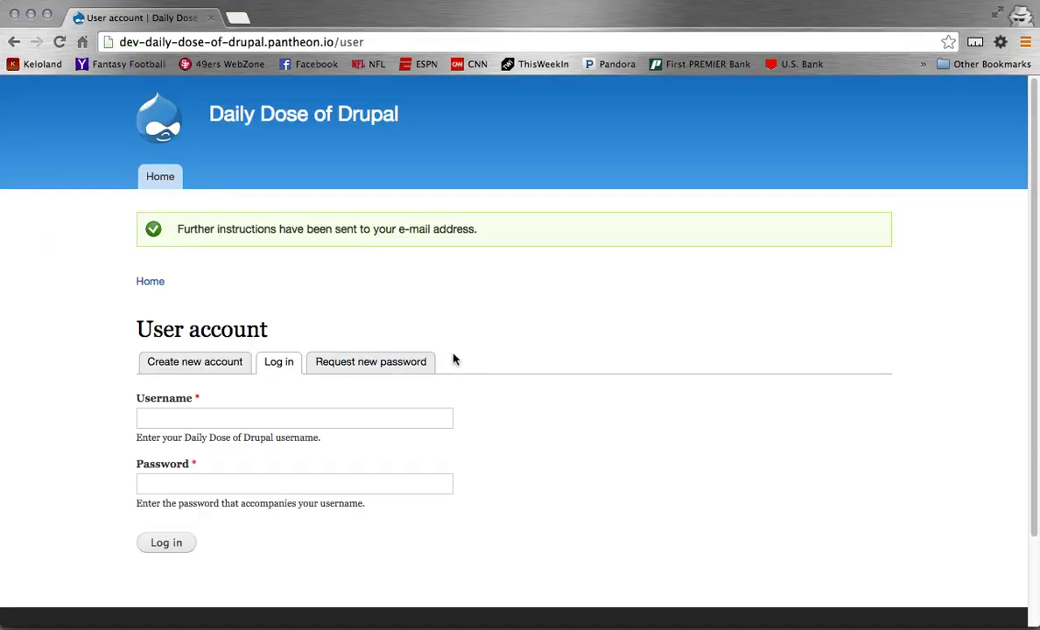
pyautogui.click(300, 41)
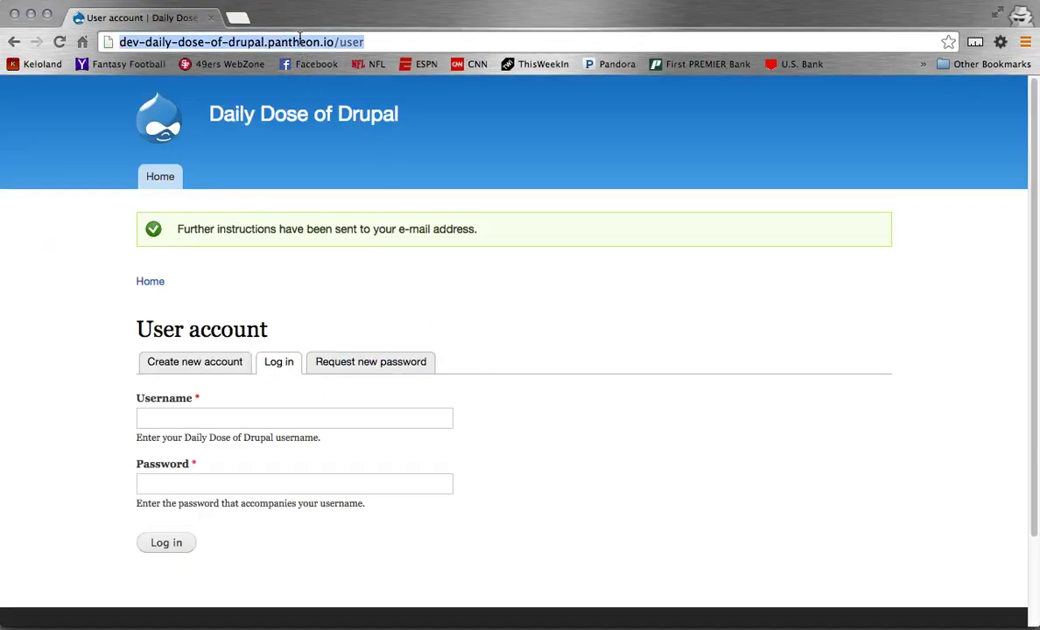
pyautogui.press('super+v')
pyautogui.press('Return')
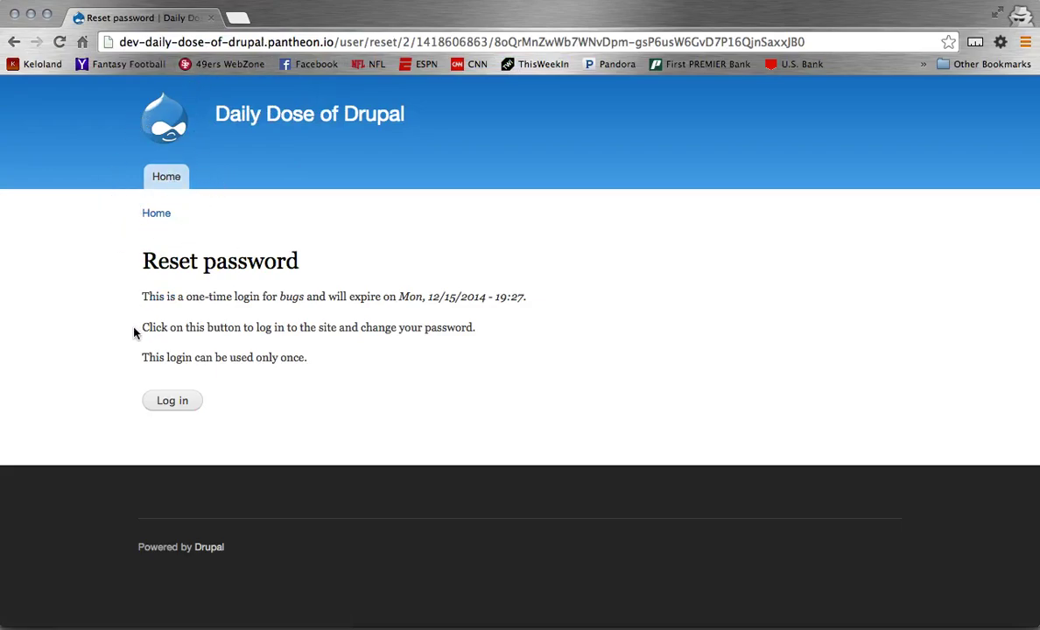
# Sign in with the one-time login and look over the account edit form.
pyautogui.click(168, 407)
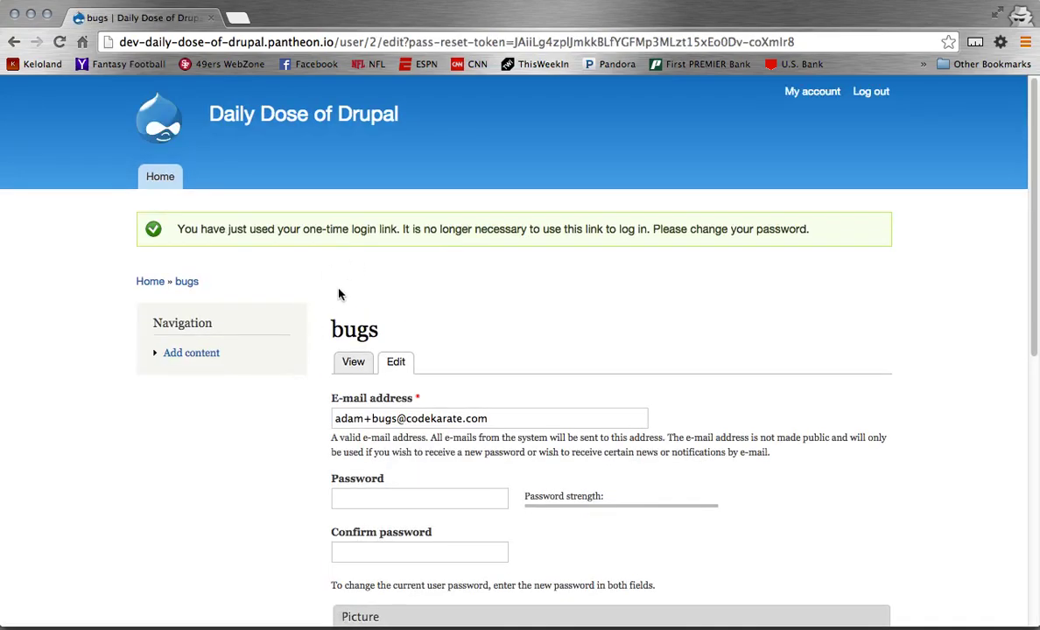
pyautogui.scroll(-2, 304, 348)
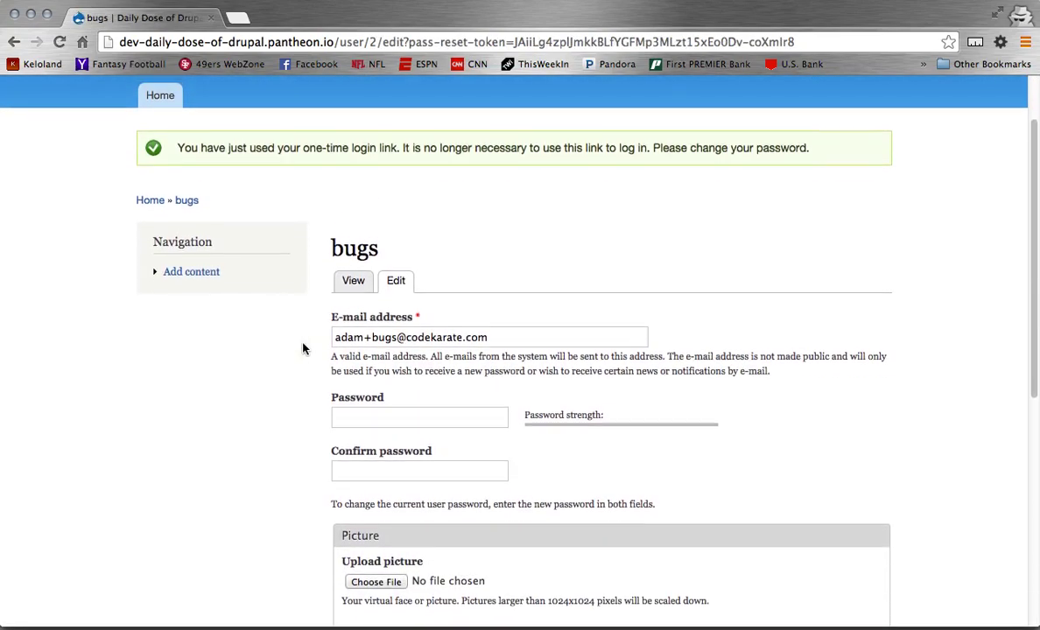
pyautogui.scroll(2, 303, 348)
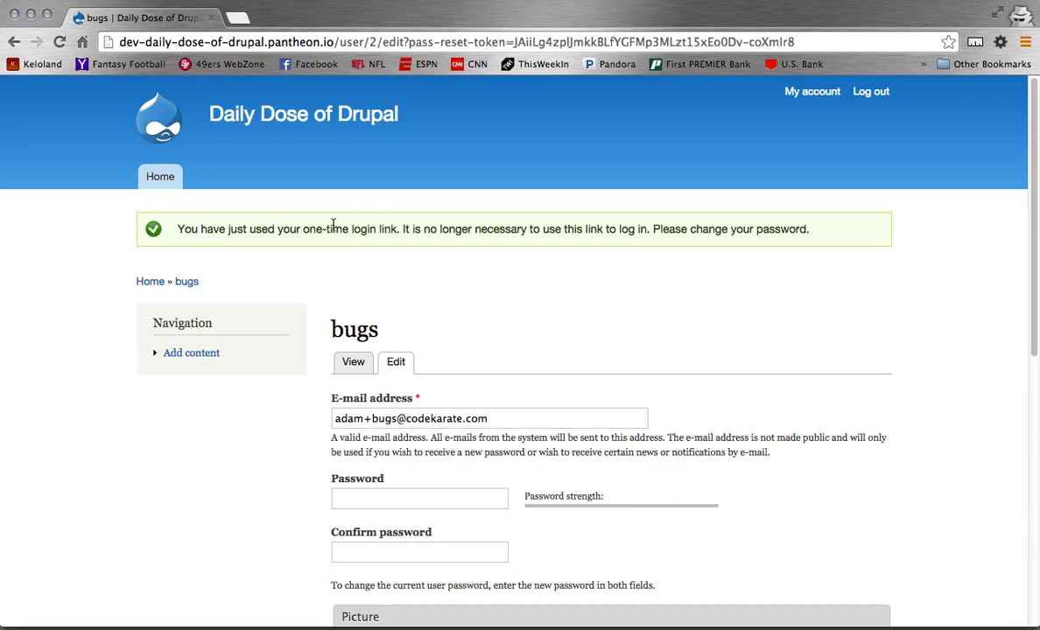
pyautogui.scroll(-1, 321, 357)
pyautogui.scroll(-1, 321, 358)
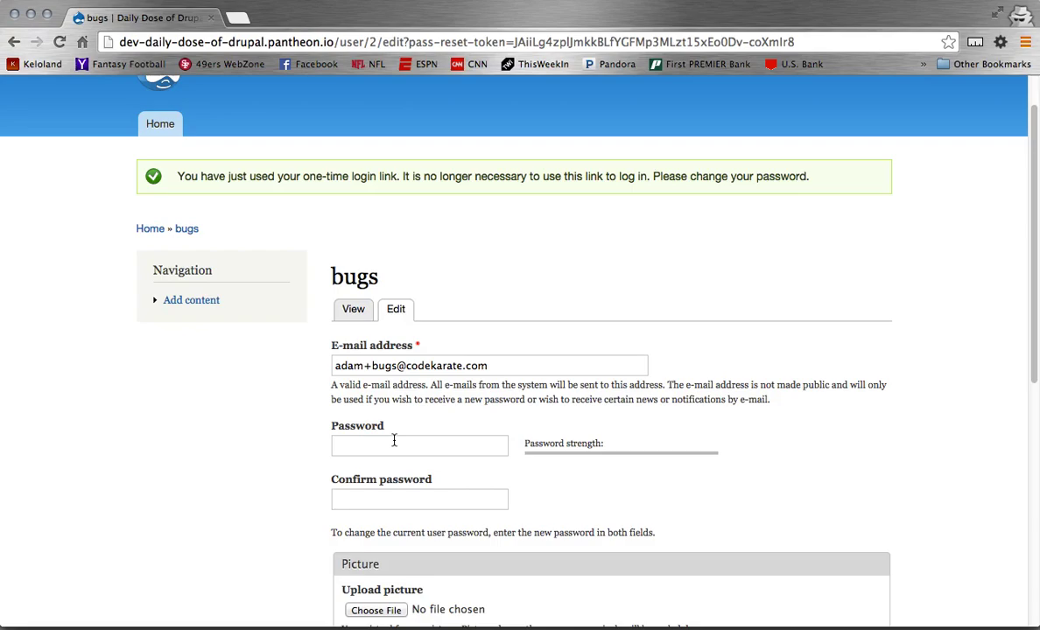
pyautogui.scroll(-10, 295, 471)
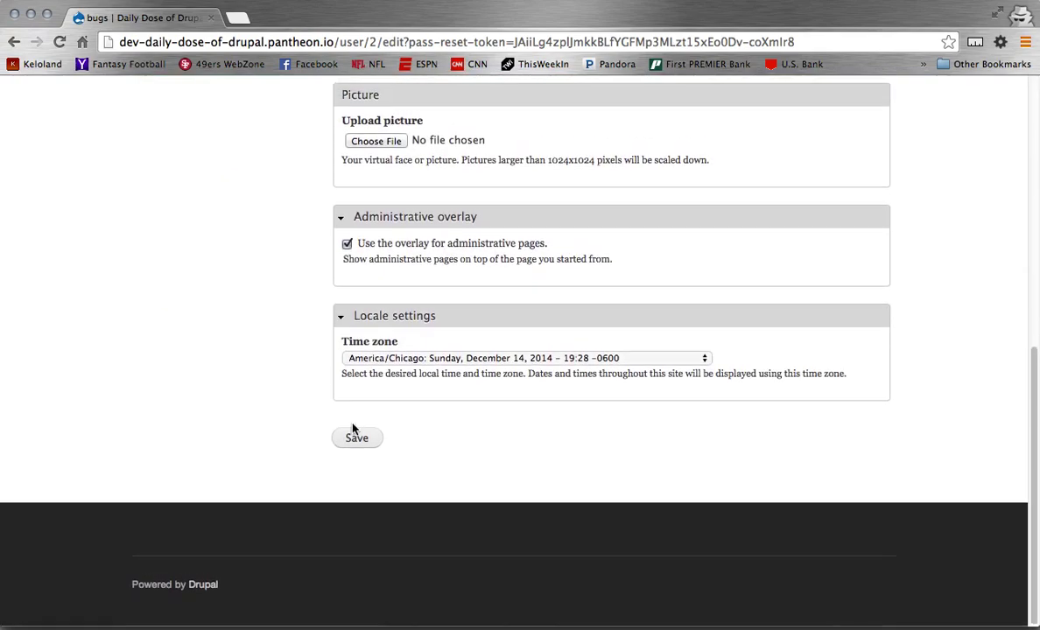
pyautogui.scroll(10, 331, 383)
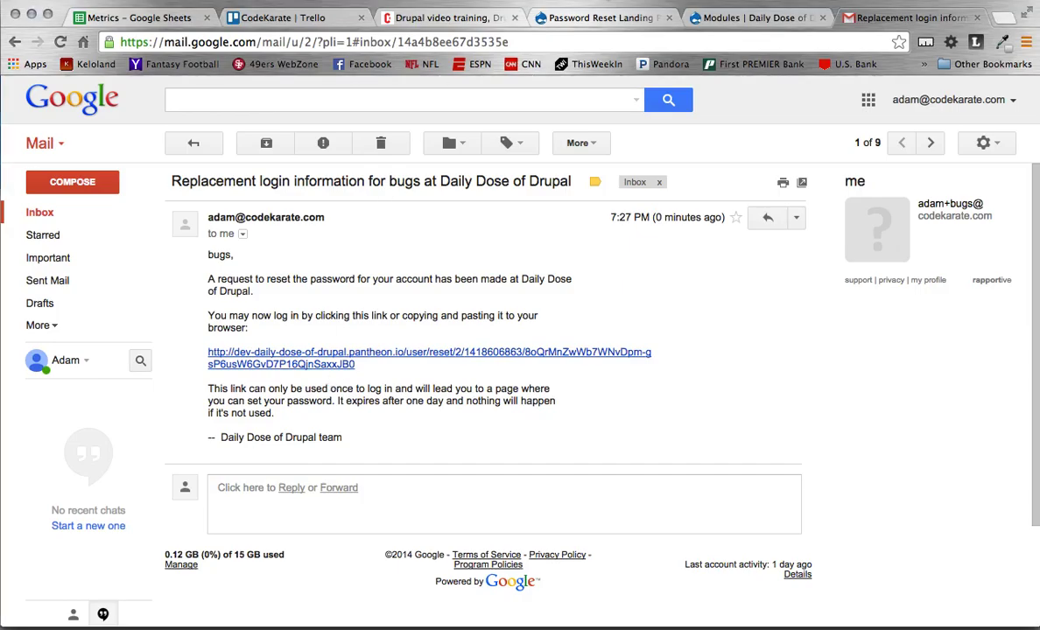
# Enable Password Reset Landing Page (PRLP) on the Modules page, save, and open its settings.
pyautogui.click(737, 18)
pyautogui.scroll(-15, 499, 229)
pyautogui.scroll(-10, 499, 230)
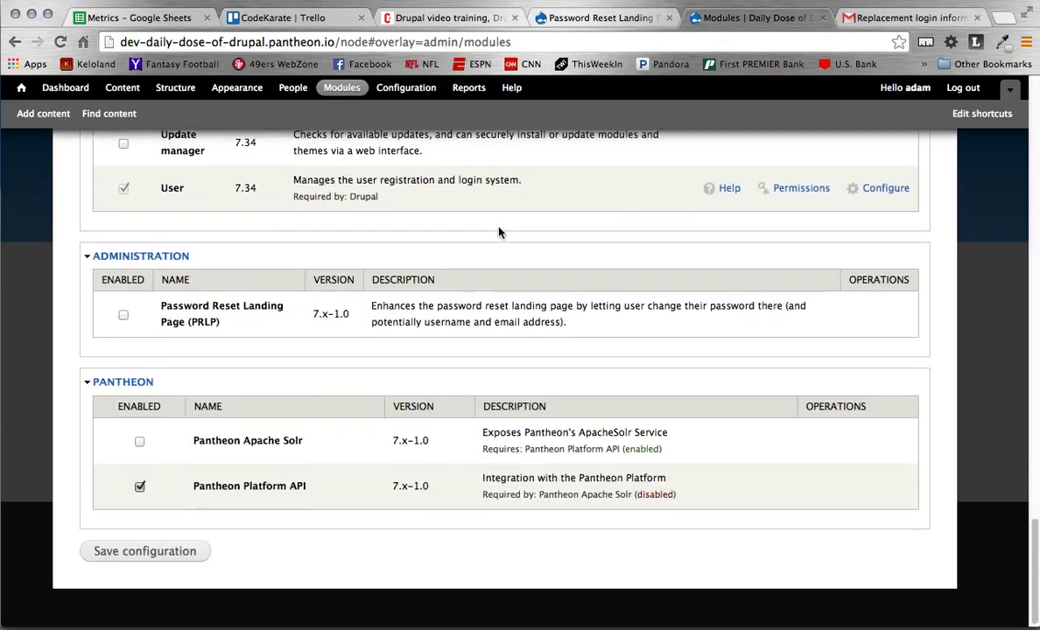
pyautogui.click(140, 554)
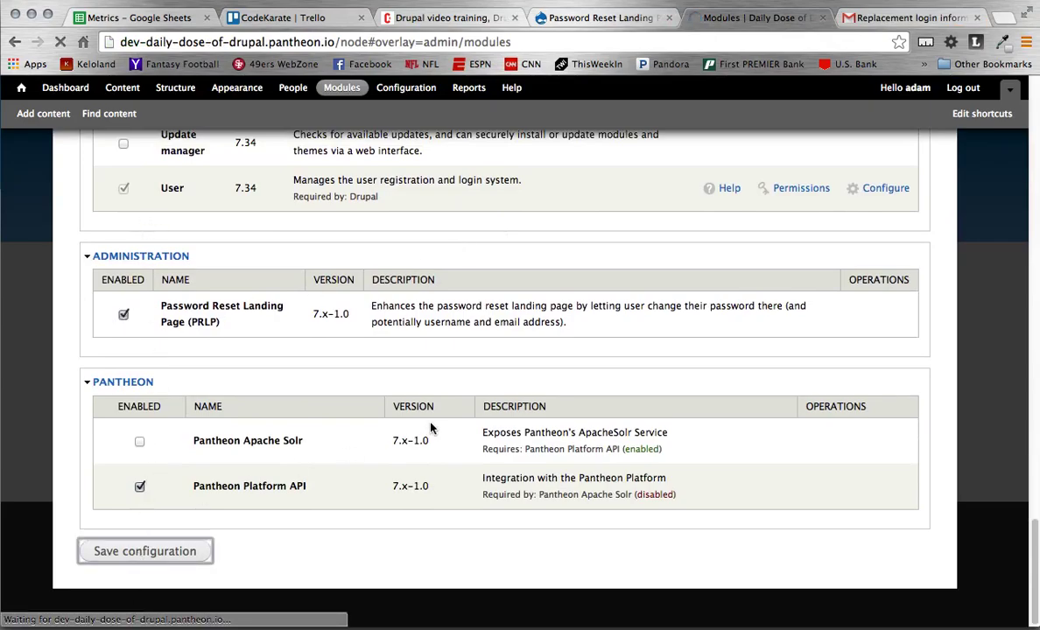
pyautogui.scroll(-8, 444, 437)
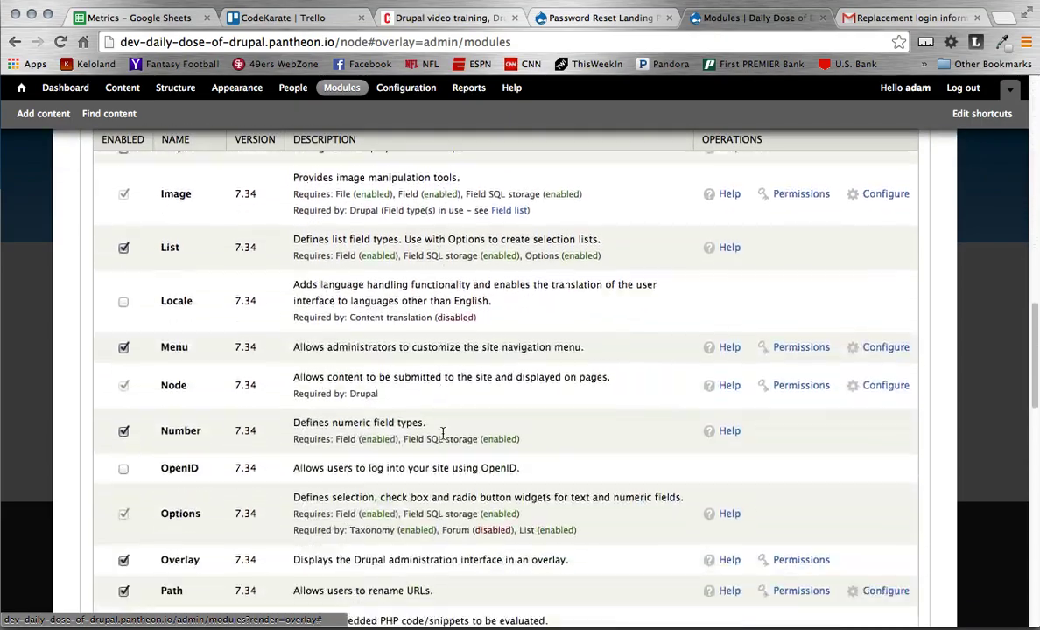
pyautogui.scroll(-15, 443, 437)
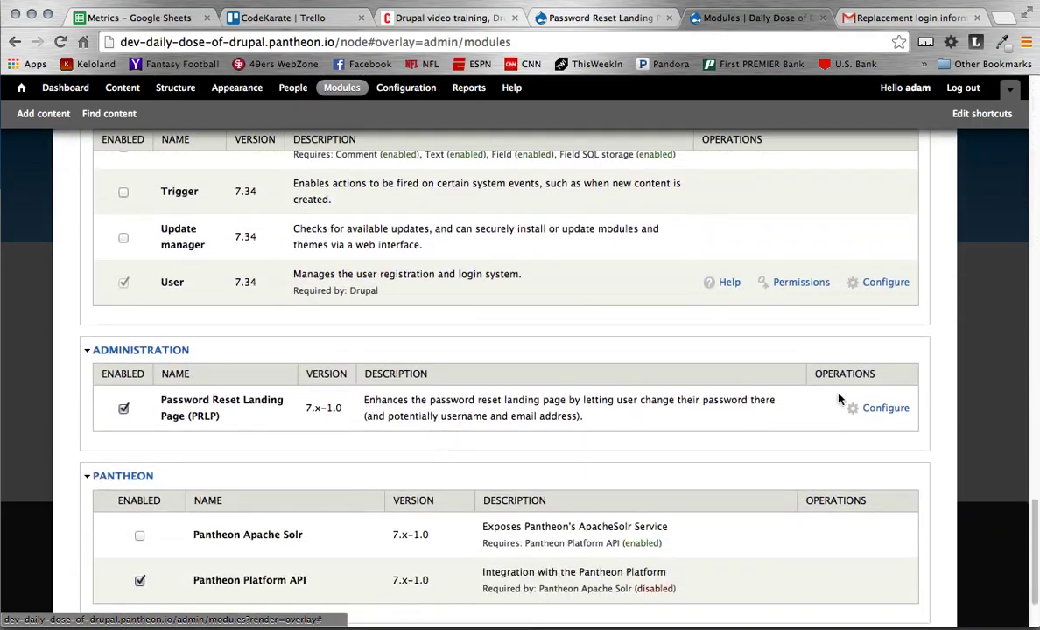
pyautogui.click(873, 407)
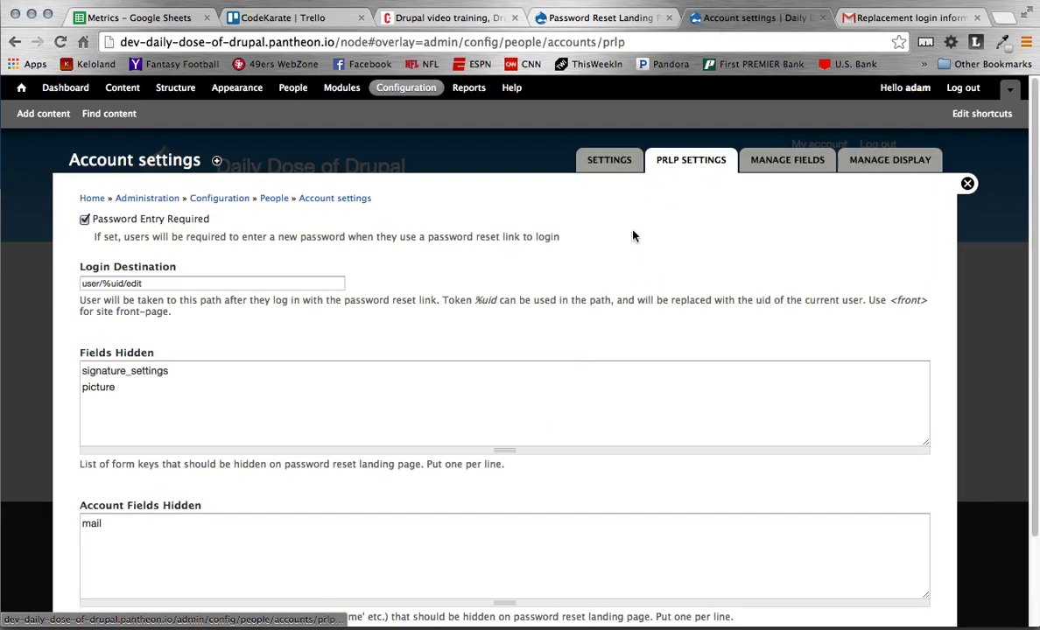
# Save PRLP with Password Entry Required checked and Login Destination user/%uid/edit.
pyautogui.scroll(-1, 425, 326)
pyautogui.scroll(-1, 425, 326)
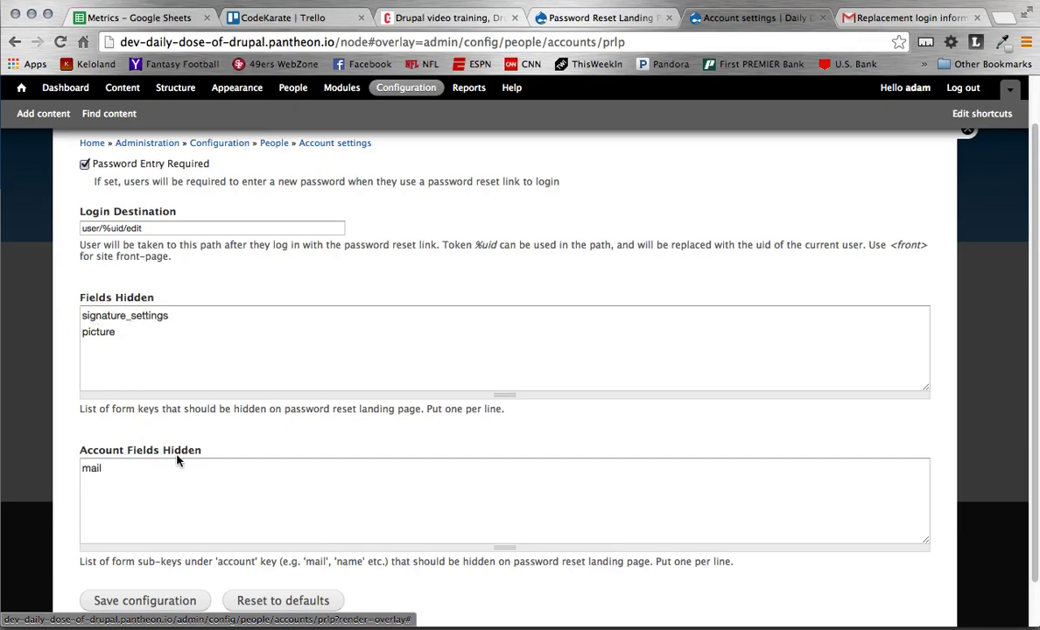
pyautogui.scroll(-1, 227, 508)
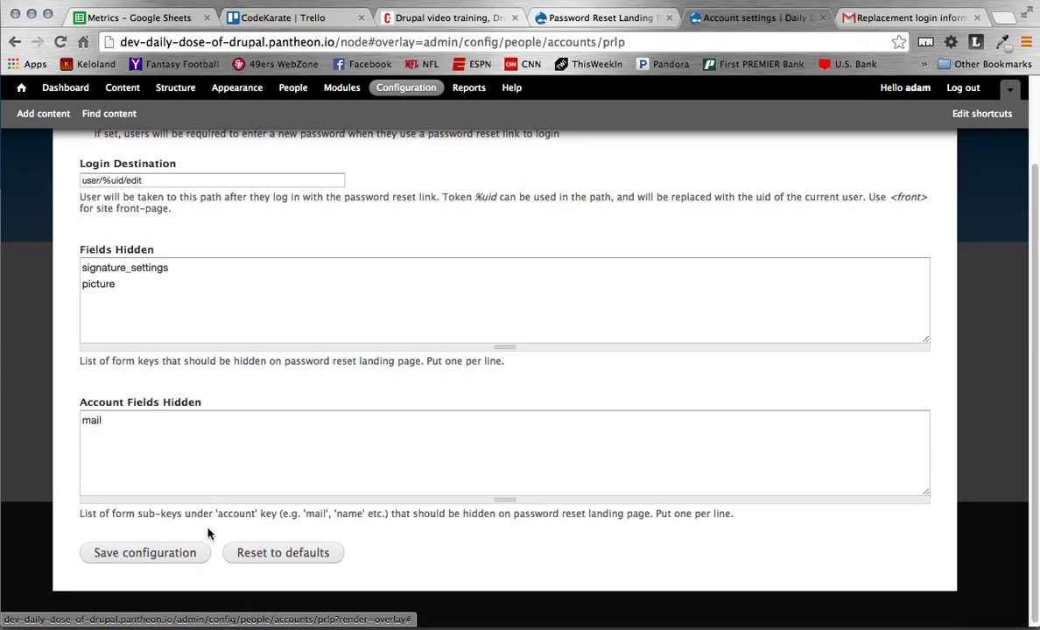
pyautogui.scroll(2, 212, 518)
pyautogui.scroll(-2, 212, 518)
pyautogui.scroll(2, 212, 518)
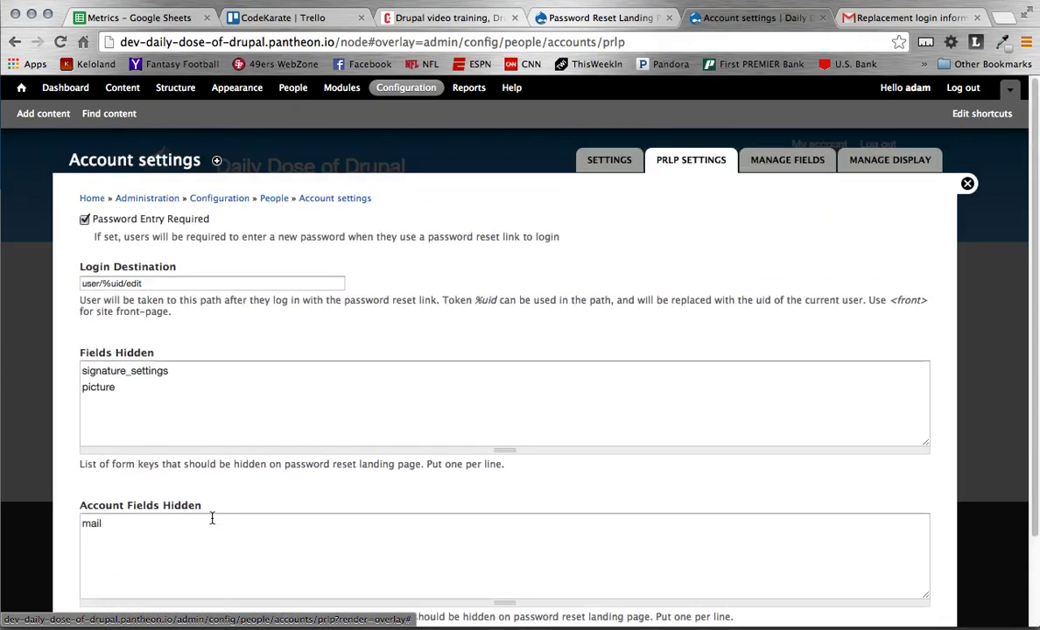
pyautogui.scroll(-2, 211, 518)
pyautogui.click(235, 551)
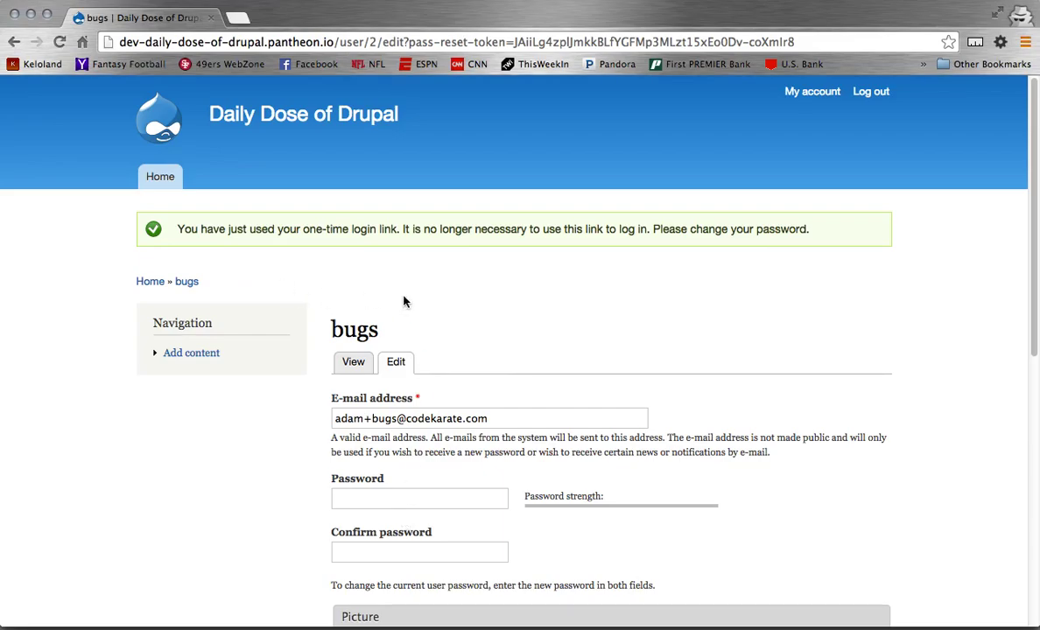
# Log out and request a password-reset e-mail for the user 'bugs'.
pyautogui.click(878, 93)
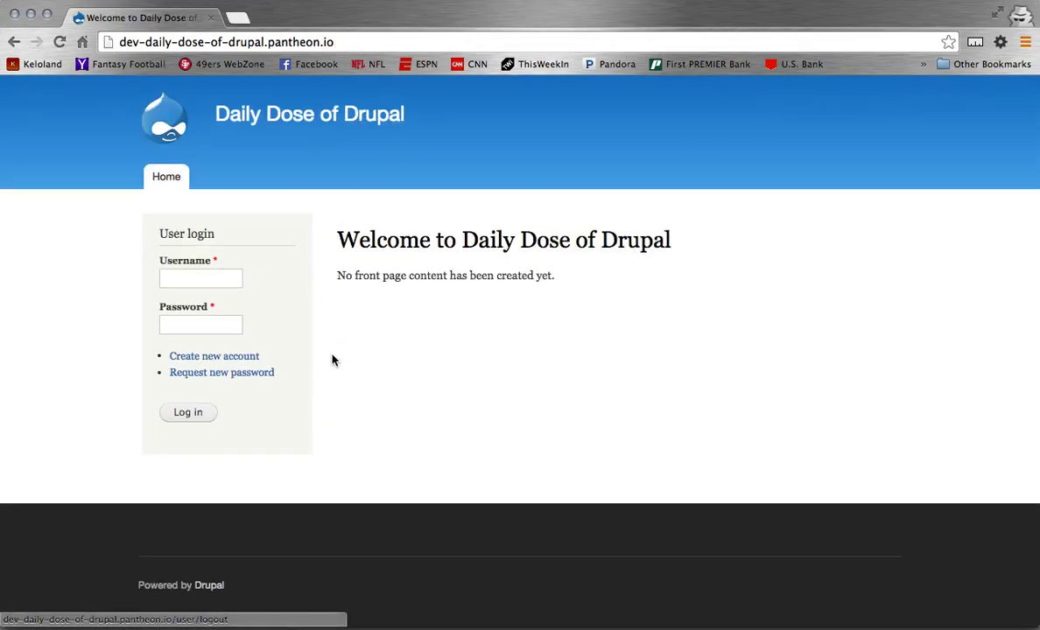
pyautogui.click(261, 374)
pyautogui.click(322, 351)
pyautogui.write('bug')
pyautogui.click(320, 371)
pyautogui.click(269, 401)
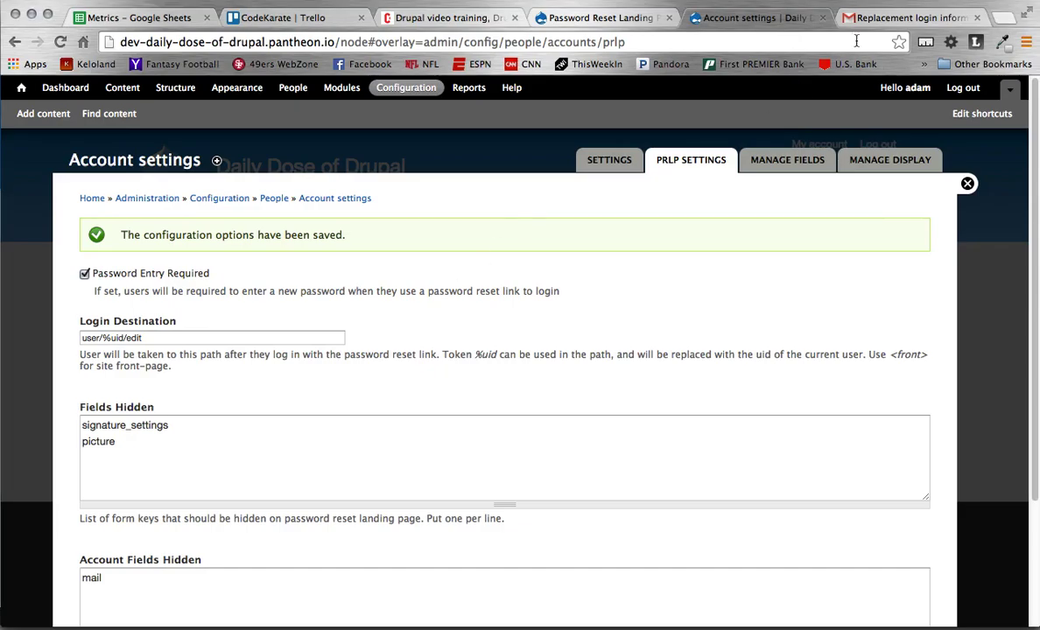
# Delete the old reset e-mail in Gmail and check the Social and Promotions categories.
pyautogui.click(875, 17)
pyautogui.click(389, 150)
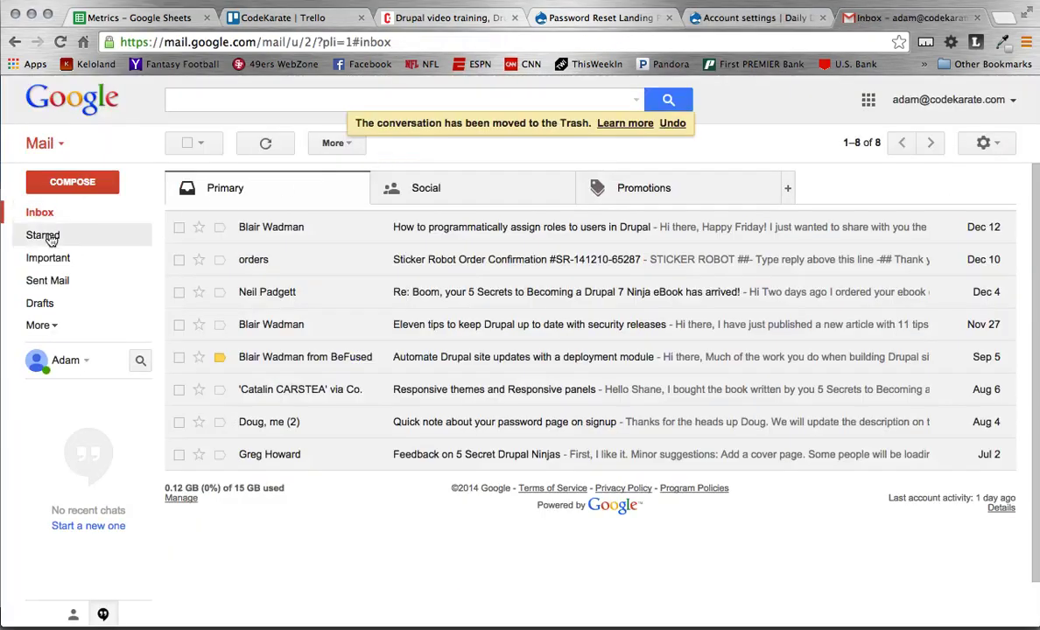
pyautogui.click(39, 214)
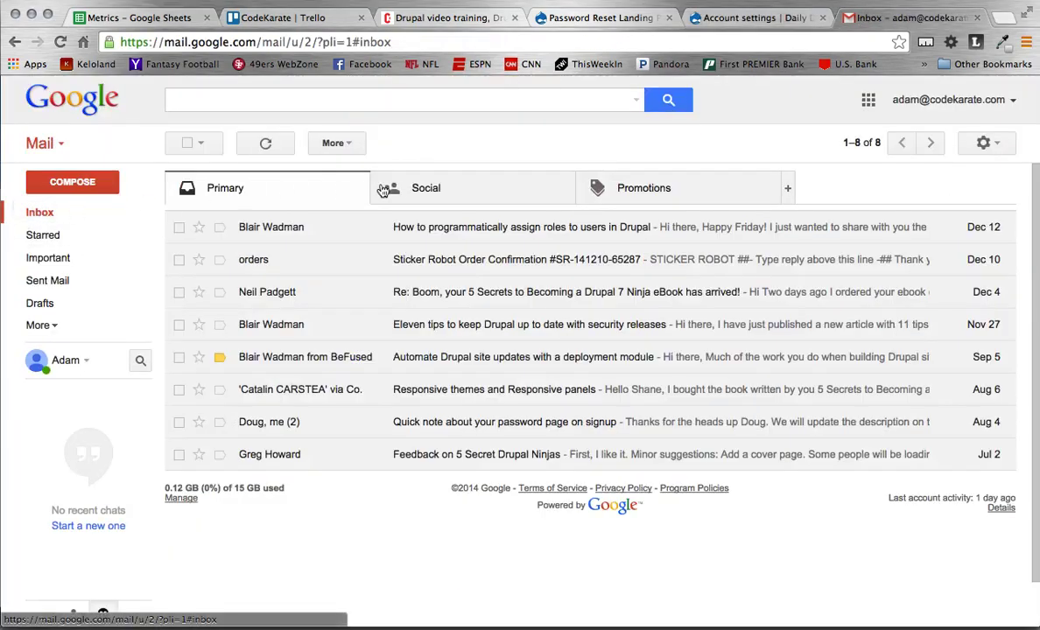
pyautogui.click(491, 191)
pyautogui.click(590, 177)
pyautogui.click(300, 190)
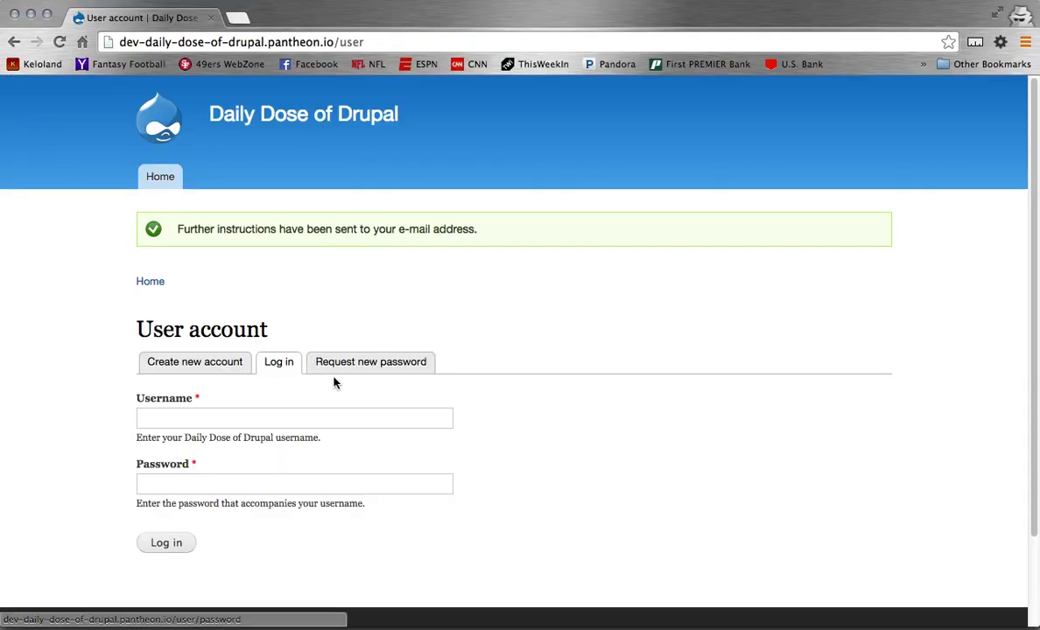
# Submit another new-password request for 'bugs'.
pyautogui.click(334, 366)
pyautogui.click(254, 350)
pyautogui.write('bugs')
pyautogui.click(258, 399)
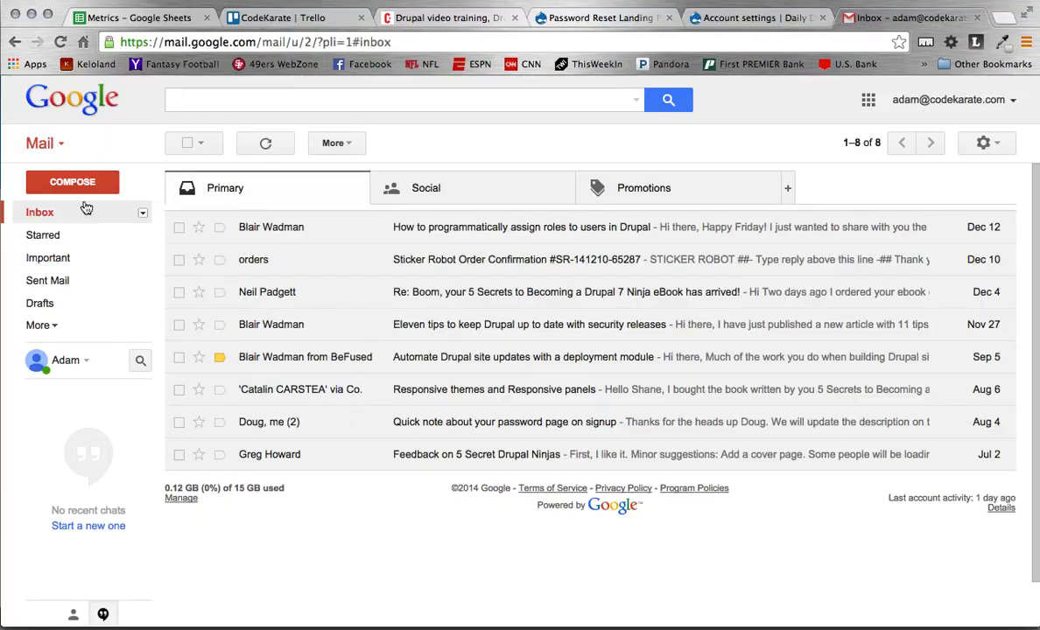
# Refresh the Gmail inbox and check Social and Promotions for the reset e-mail.
pyautogui.click(44, 213)
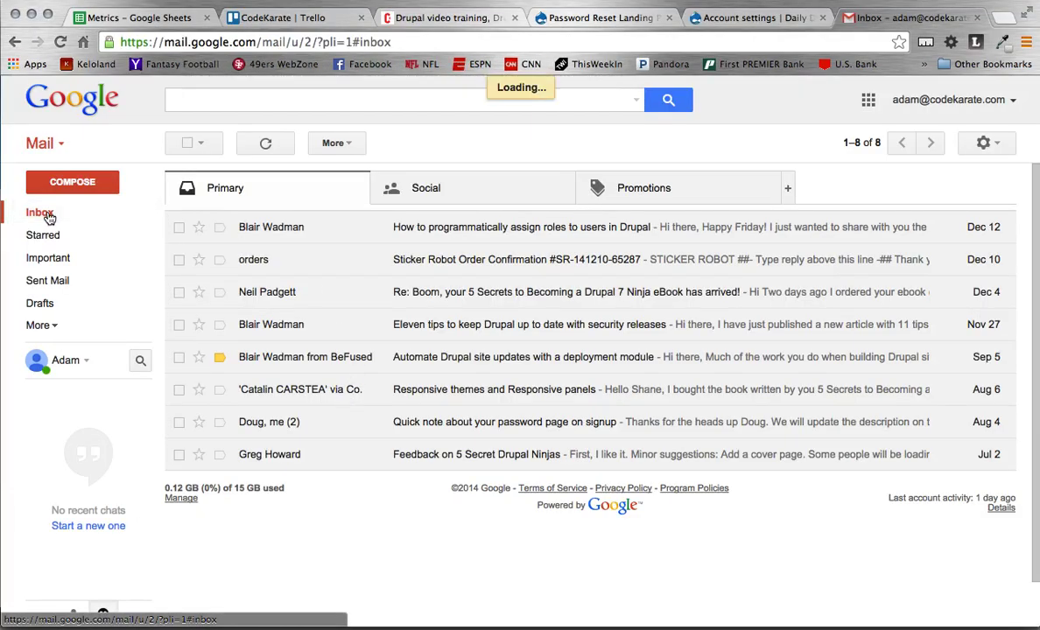
pyautogui.click(437, 193)
pyautogui.click(622, 179)
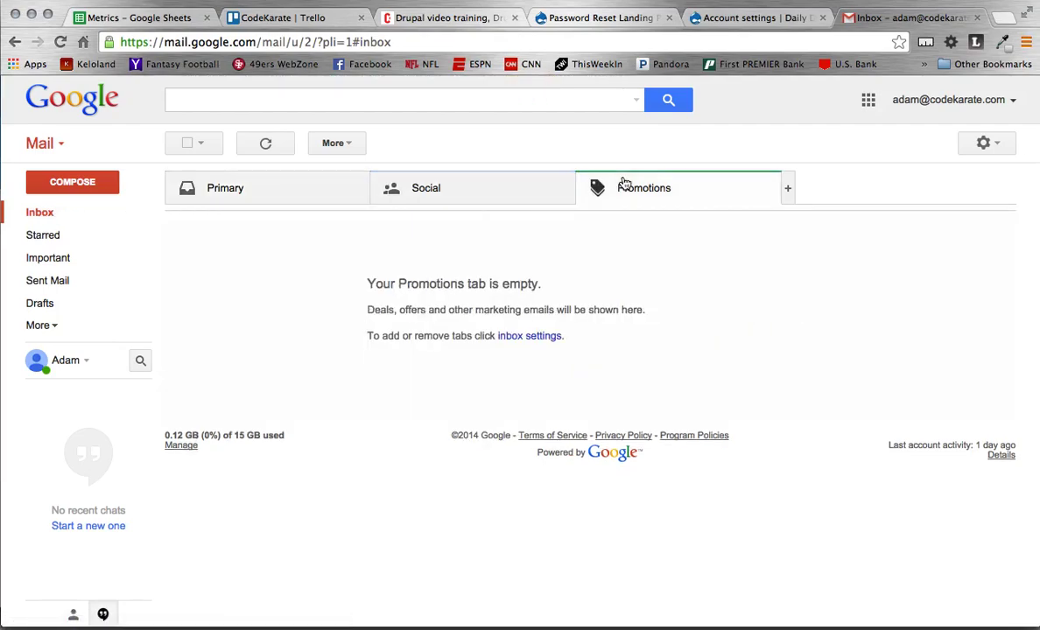
pyautogui.click(300, 182)
pyautogui.click(50, 215)
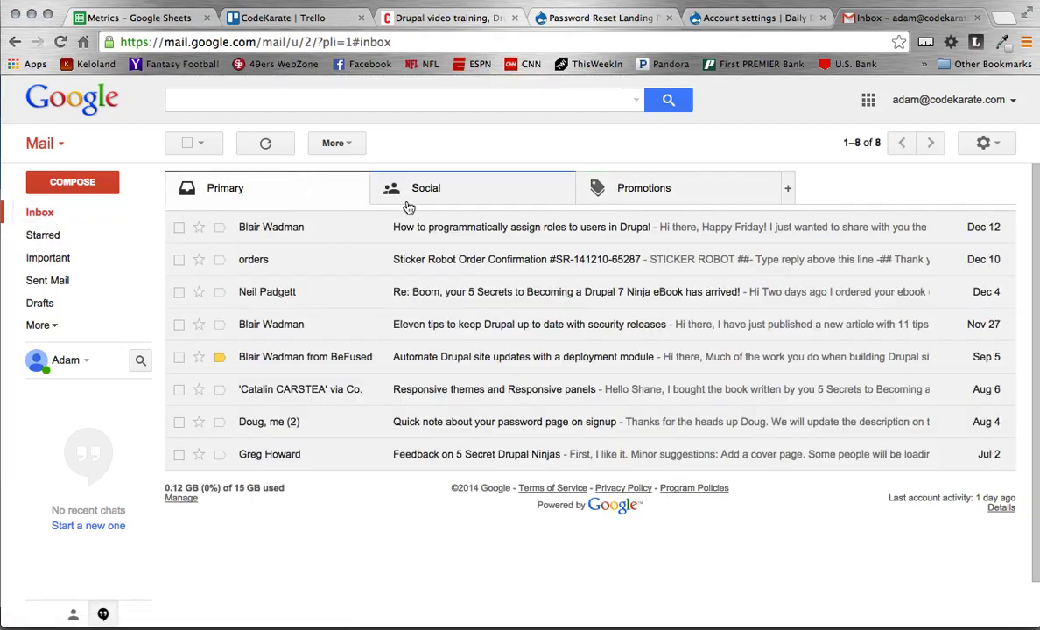
# Reload the Drupal login page and resubmit the password-reset request for 'bugs'.
pyautogui.press('super+grave')
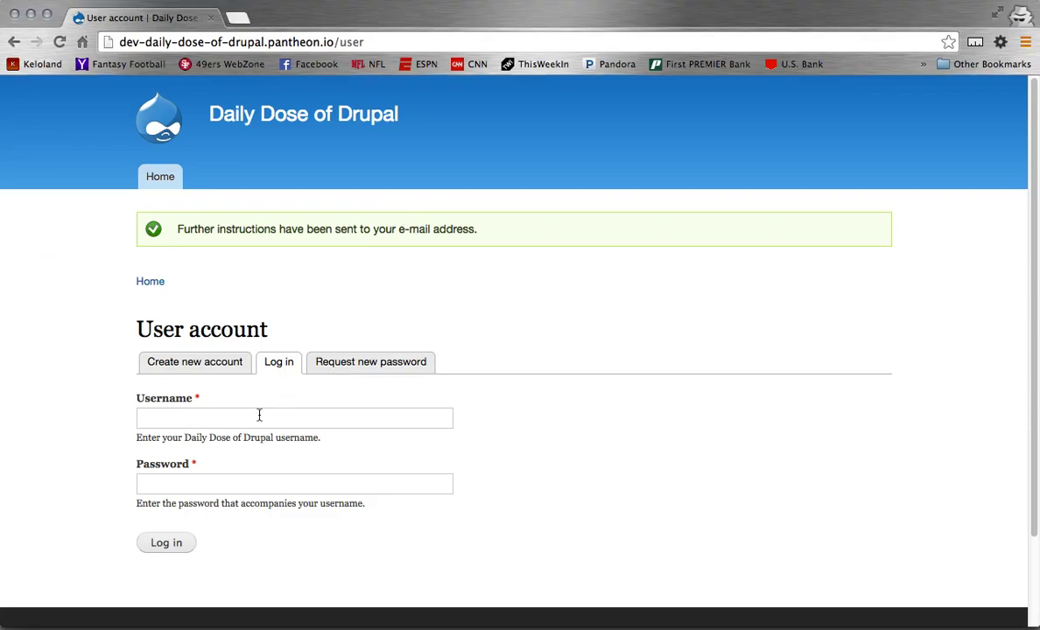
pyautogui.press('super+r')
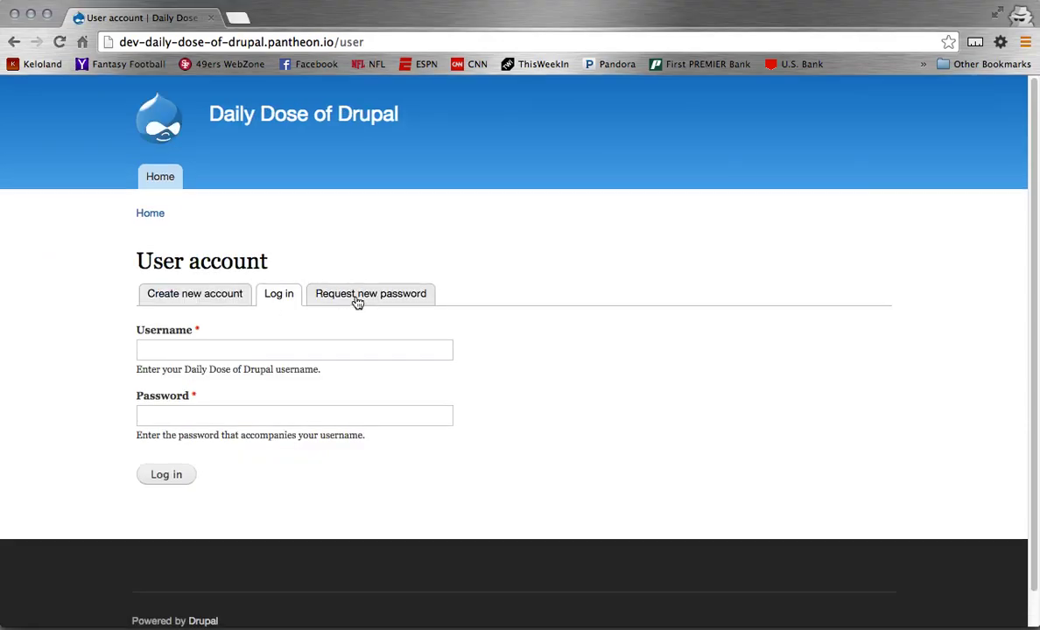
pyautogui.click(359, 302)
pyautogui.click(331, 348)
pyautogui.write('bugs')
pyautogui.click(340, 417)
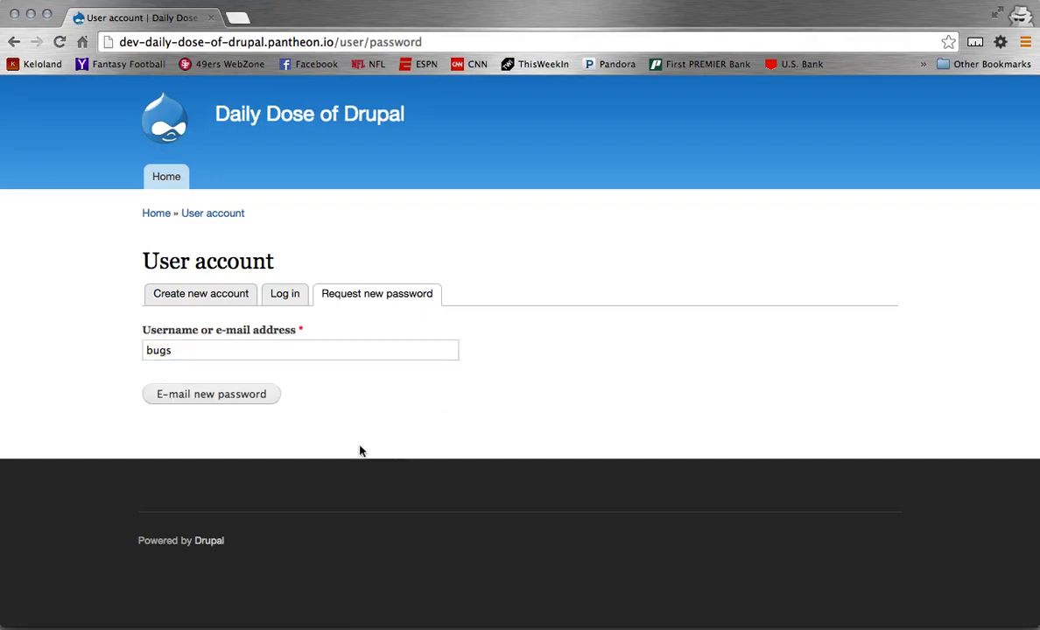
pyautogui.click(260, 405)
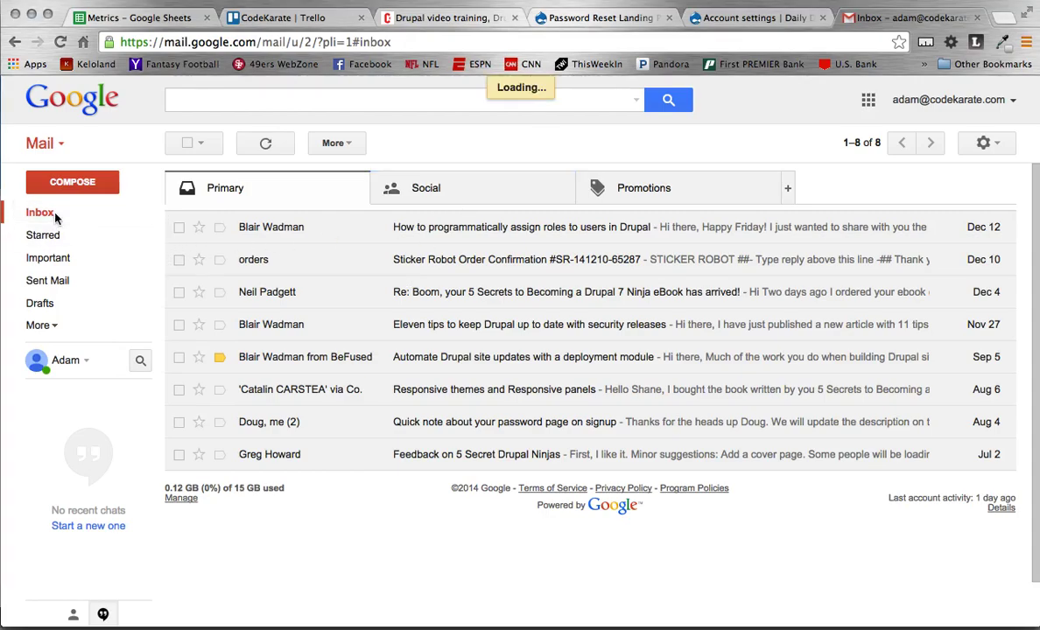
# Copy the reset link from the new replacement login e-mail and return to the private window.
pyautogui.click(309, 233)
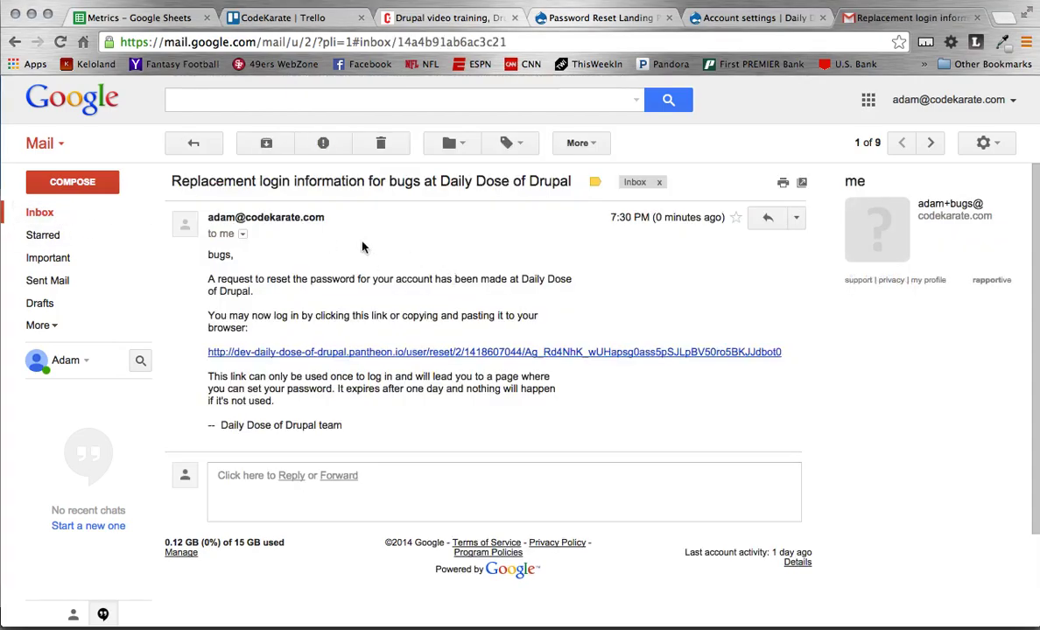
pyautogui.rightClick(371, 352)
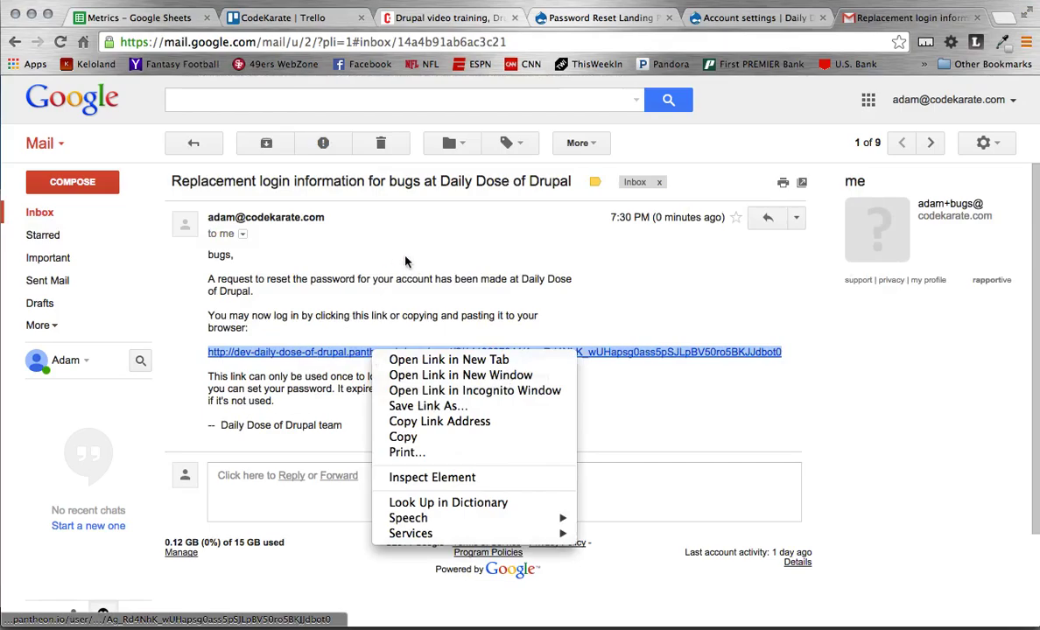
pyautogui.click(463, 421)
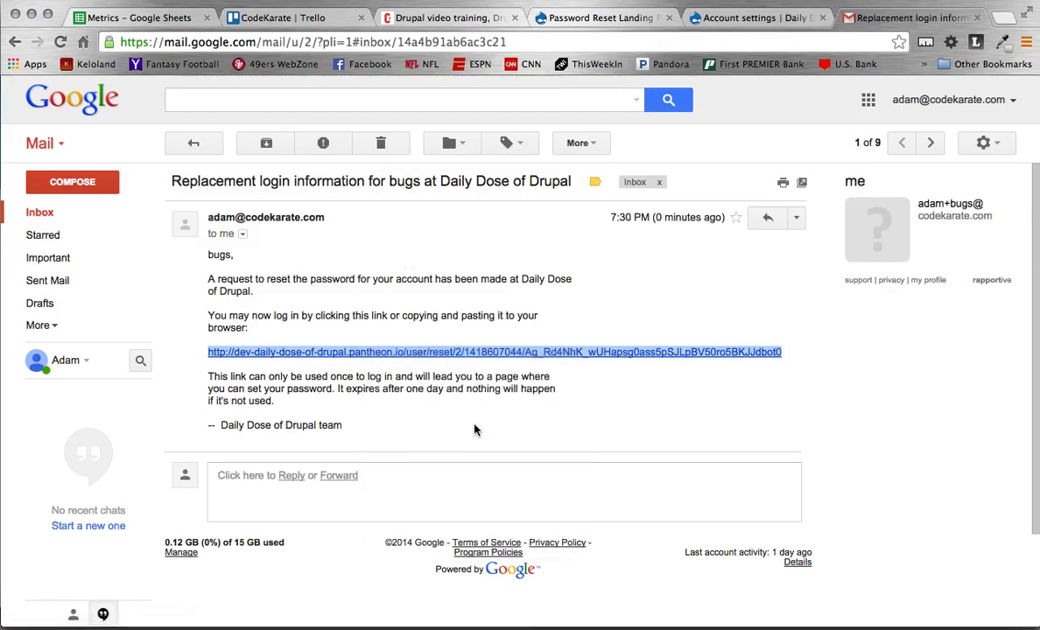
pyautogui.press('super+grave')
# Load the copied password-reset link in the address bar.
pyautogui.click(295, 41)
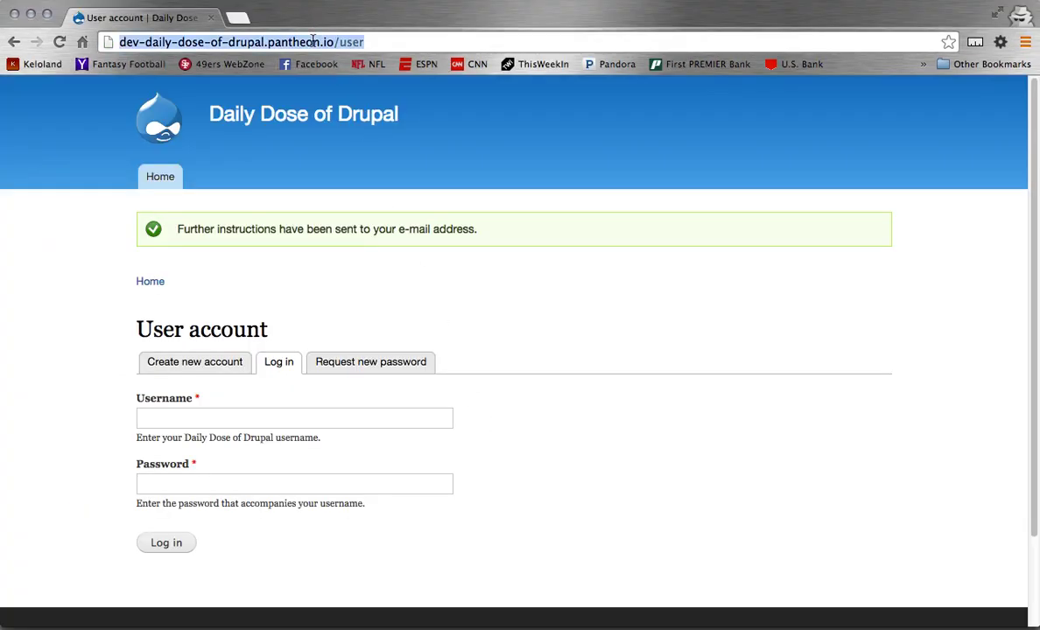
pyautogui.press('super+v')
pyautogui.press('Return')
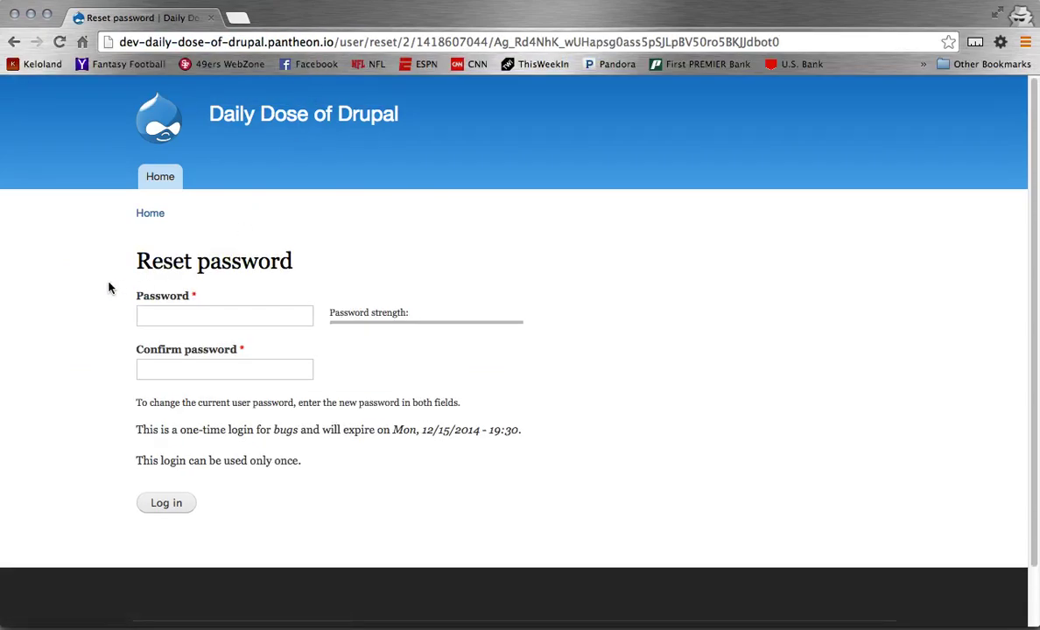
# Enter a matching new password in Password and Confirm password, then log in.
pyautogui.scroll(-1, 108, 288)
pyautogui.click(154, 266)
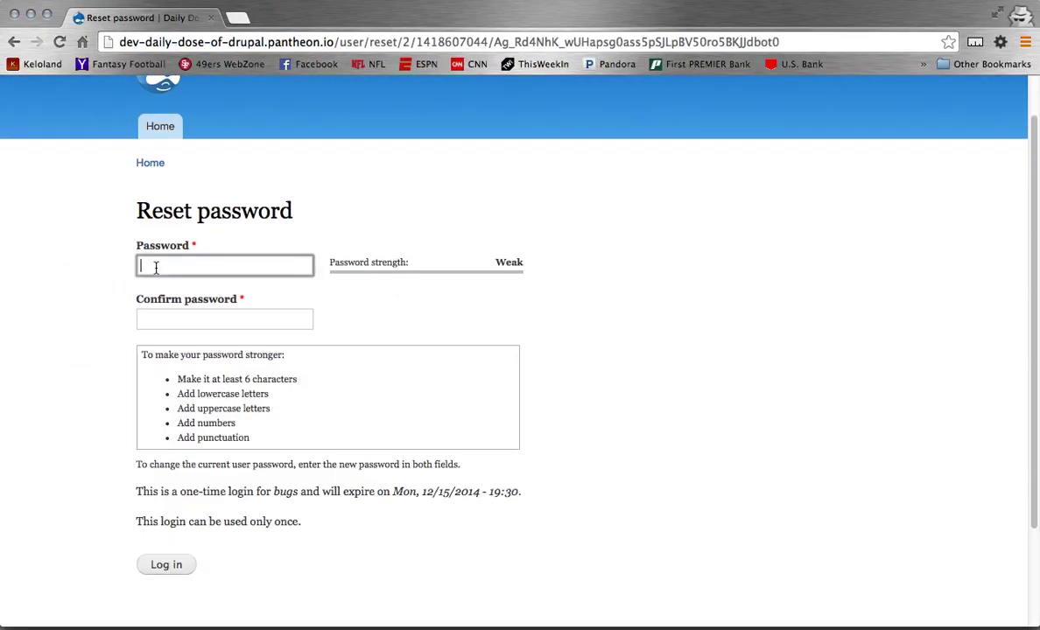
pyautogui.click(172, 317)
pyautogui.click(344, 307)
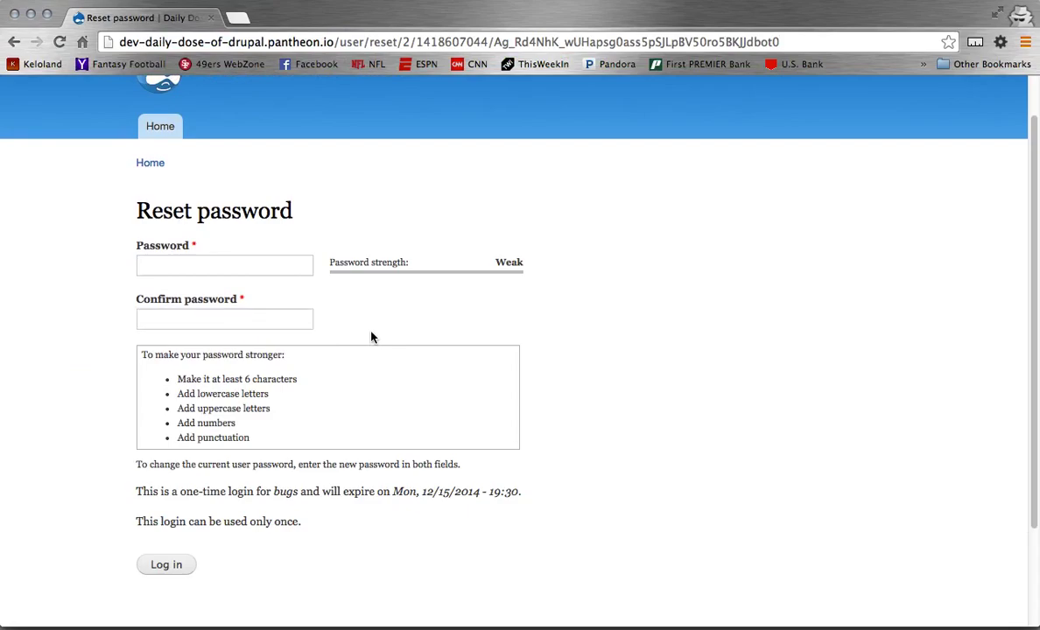
pyautogui.click(270, 267)
pyautogui.write('••••••')
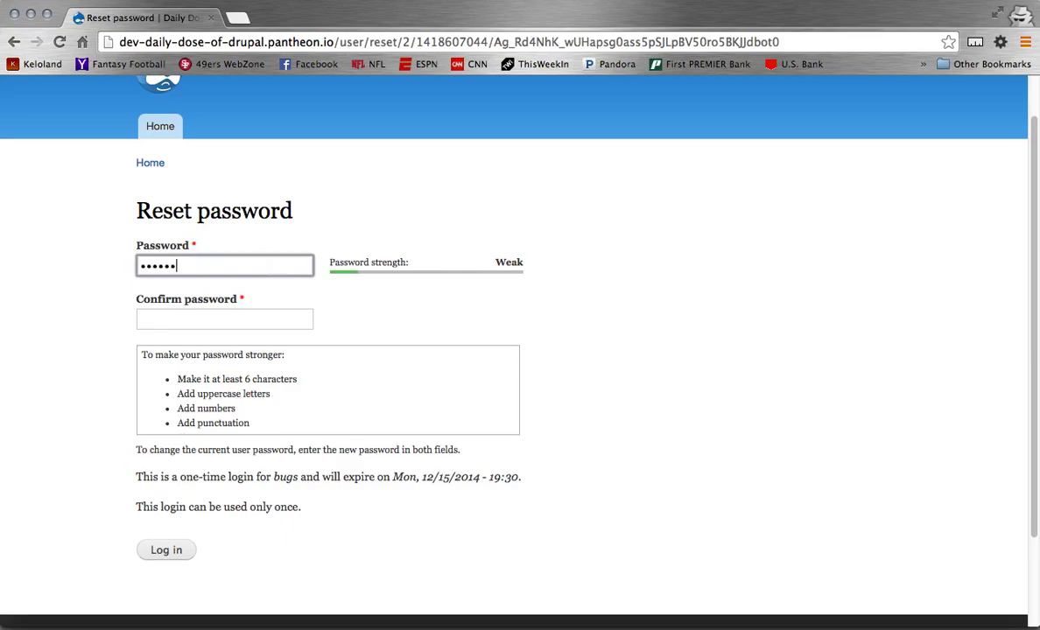
pyautogui.press('Tab')
pyautogui.write('••••••')
pyautogui.click(170, 524)
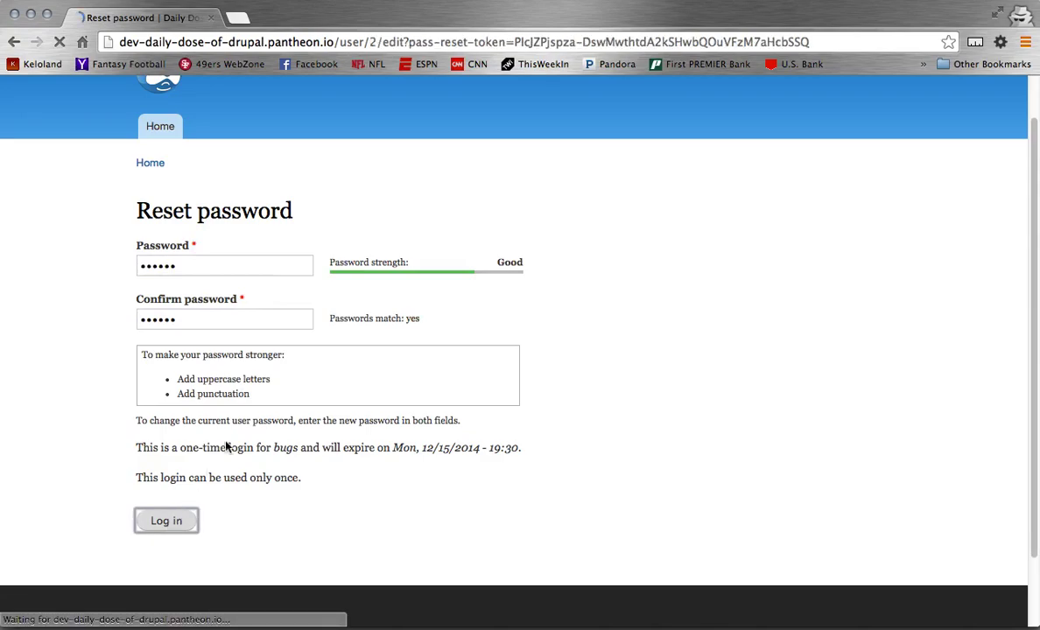
# Check the 'bugs' edit page's 'The changes have been saved.' message and its Password and Confirm password fields.
pyautogui.scroll(-2, 444, 332)
pyautogui.scroll(-2, 444, 332)
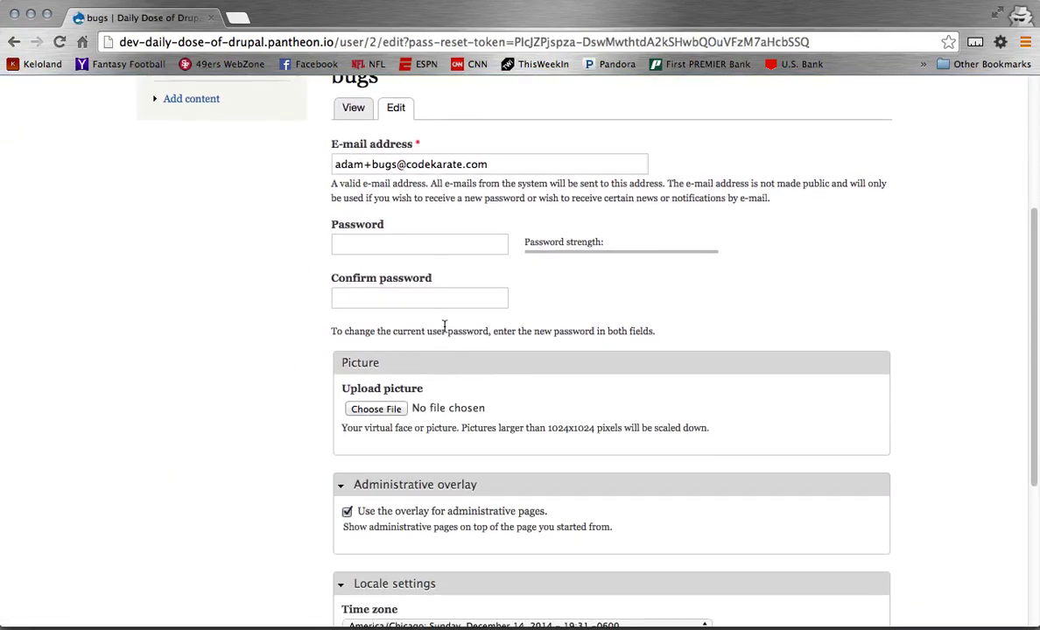
pyautogui.scroll(-5, 445, 327)
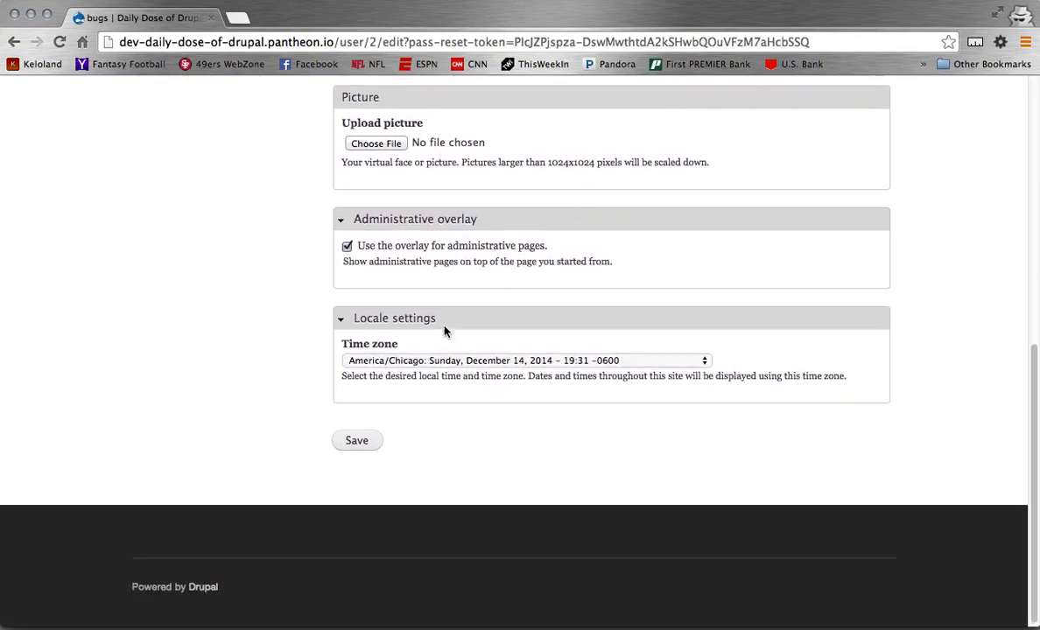
pyautogui.scroll(9, 445, 329)
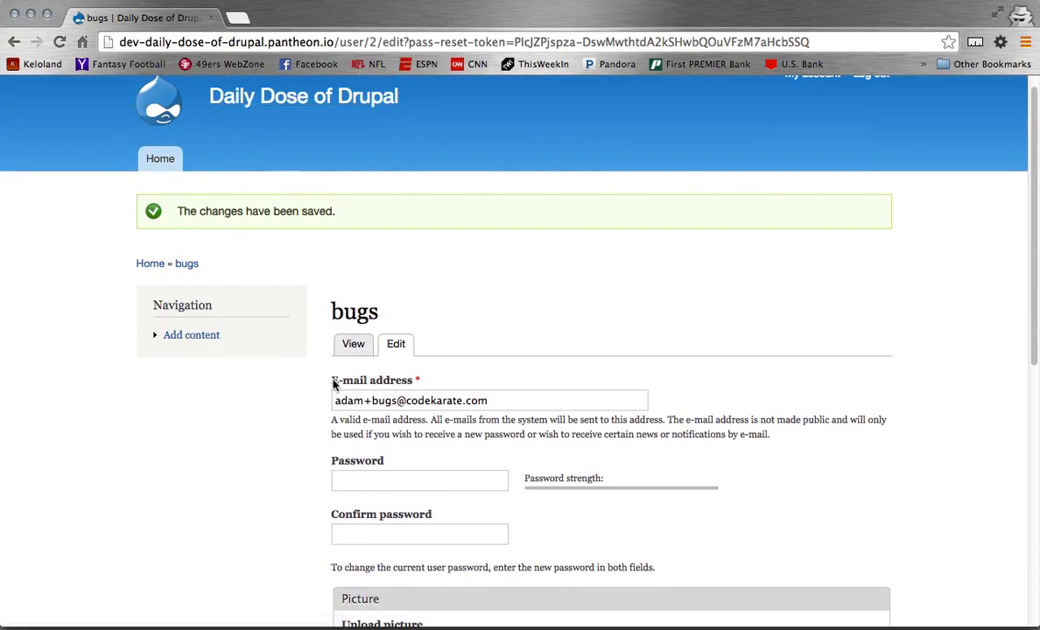
pyautogui.scroll(1, 327, 376)
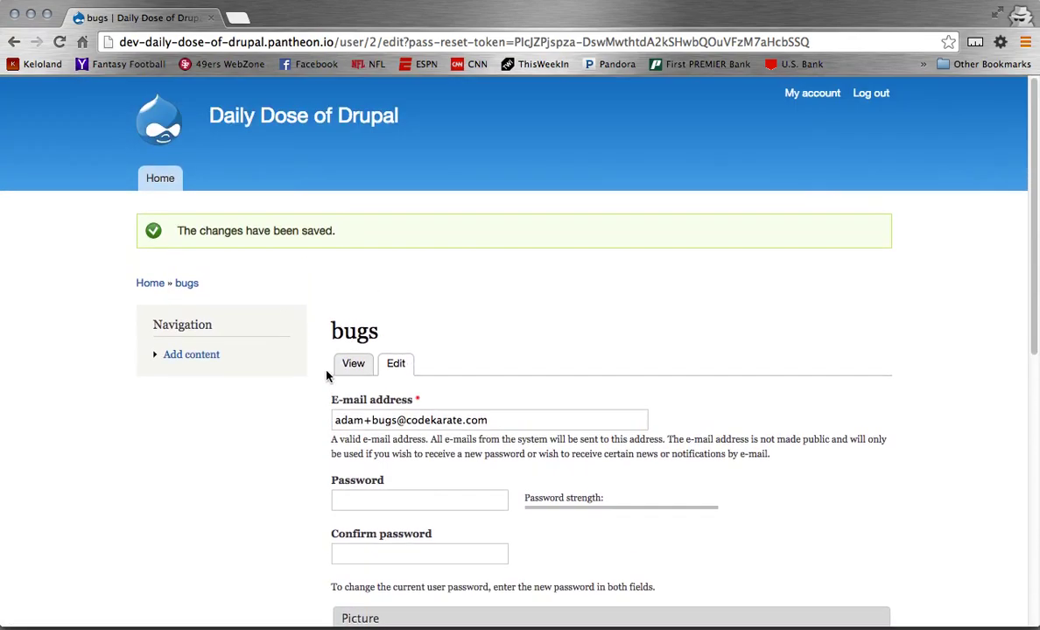
pyautogui.click(373, 504)
pyautogui.click(355, 551)
pyautogui.scroll(-6, 325, 493)
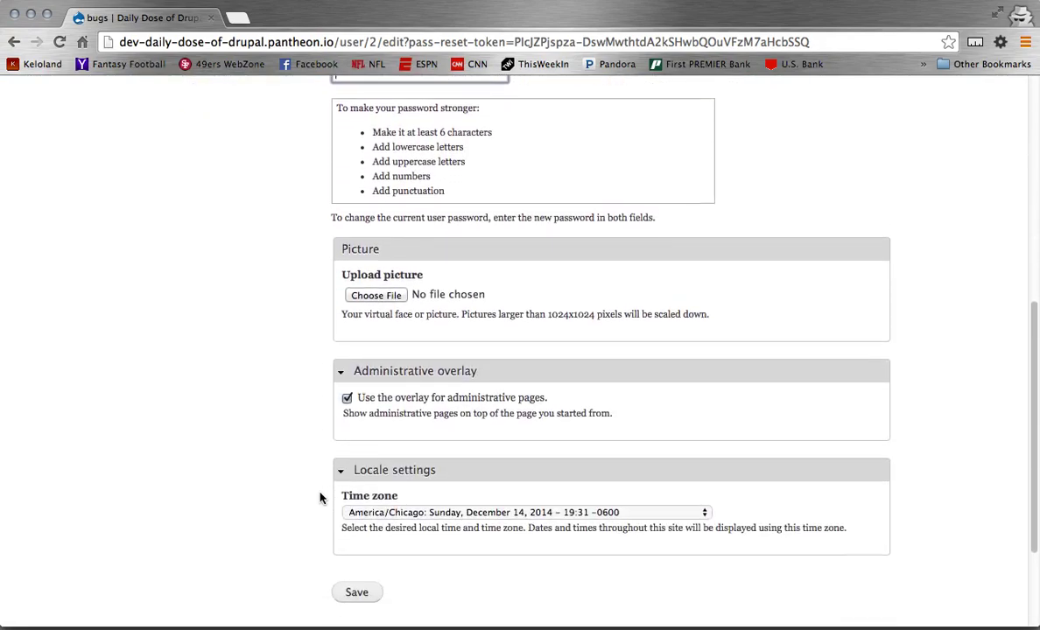
pyautogui.scroll(-2, 320, 498)
pyautogui.scroll(8, 321, 497)
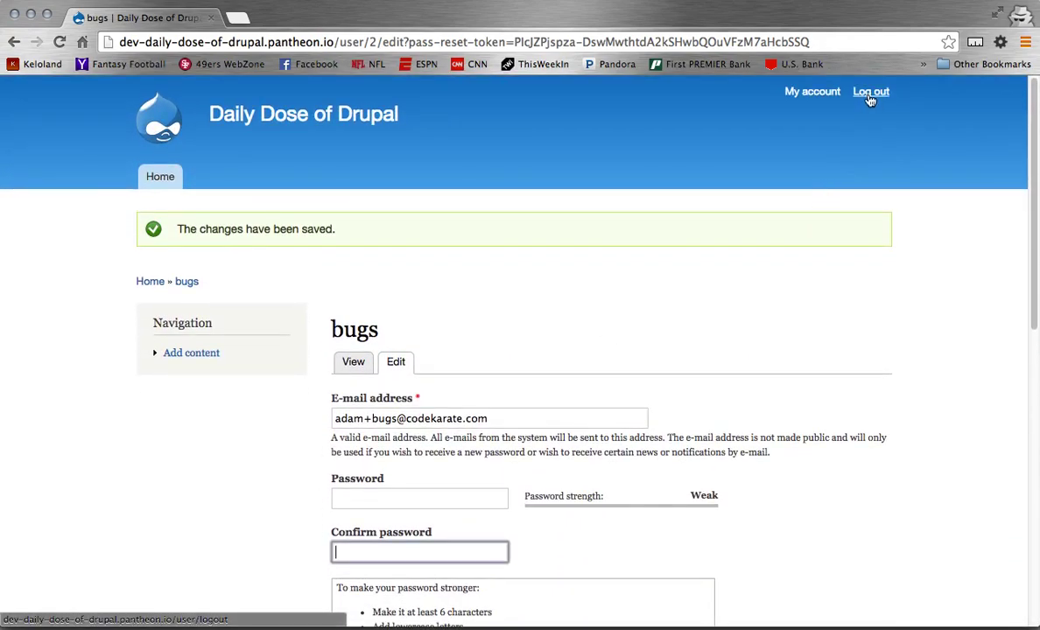
# Log out, then log back in as 'bugs' with the new password.
pyautogui.click(871, 92)
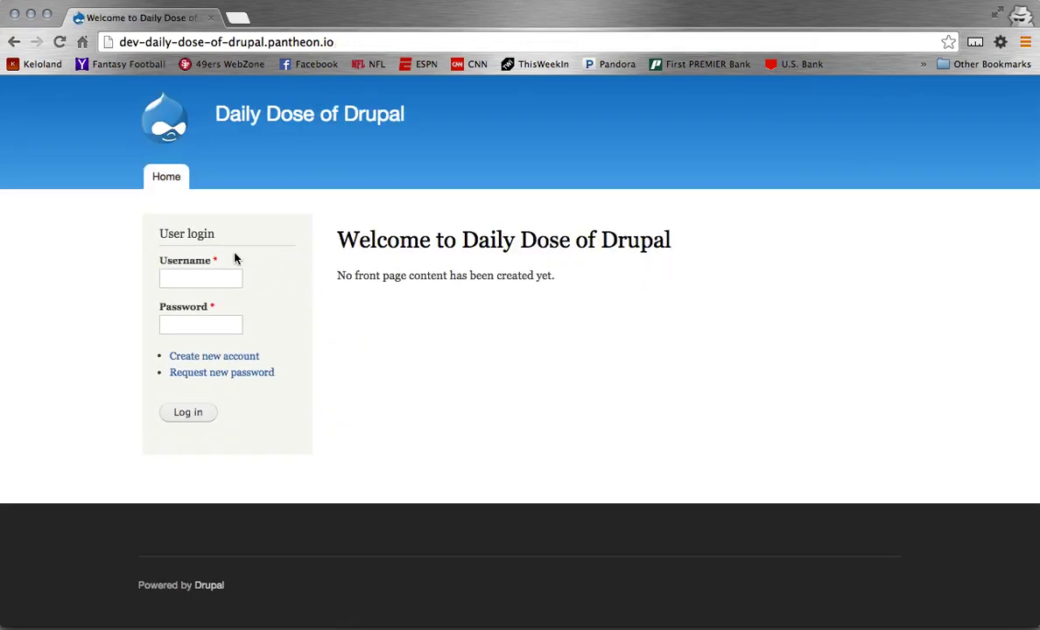
pyautogui.click(230, 276)
pyautogui.write('bugs')
pyautogui.press('Tab')
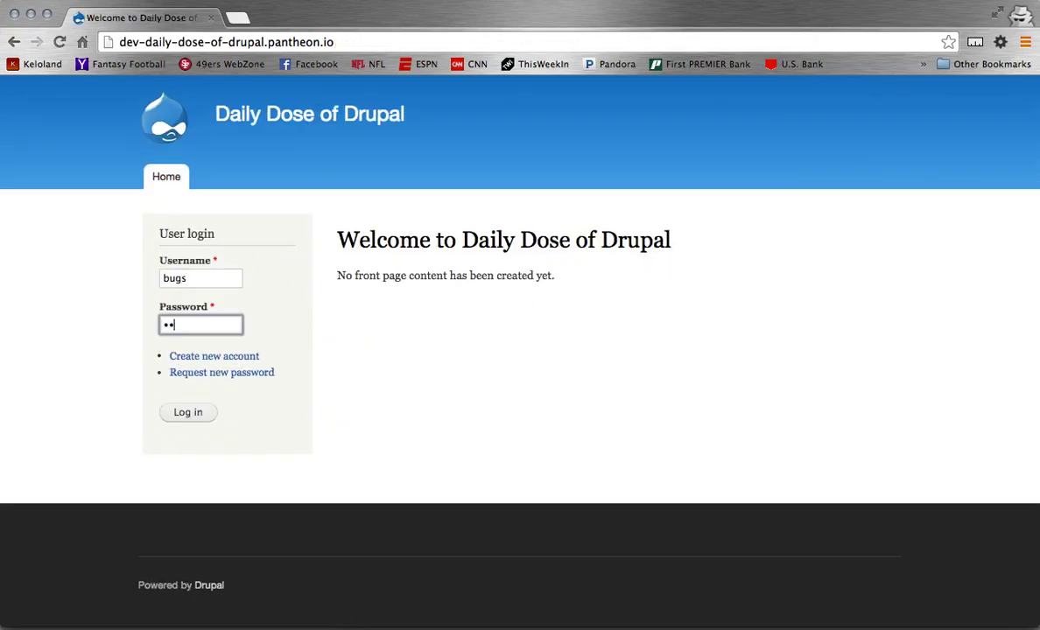
pyautogui.click(189, 415)
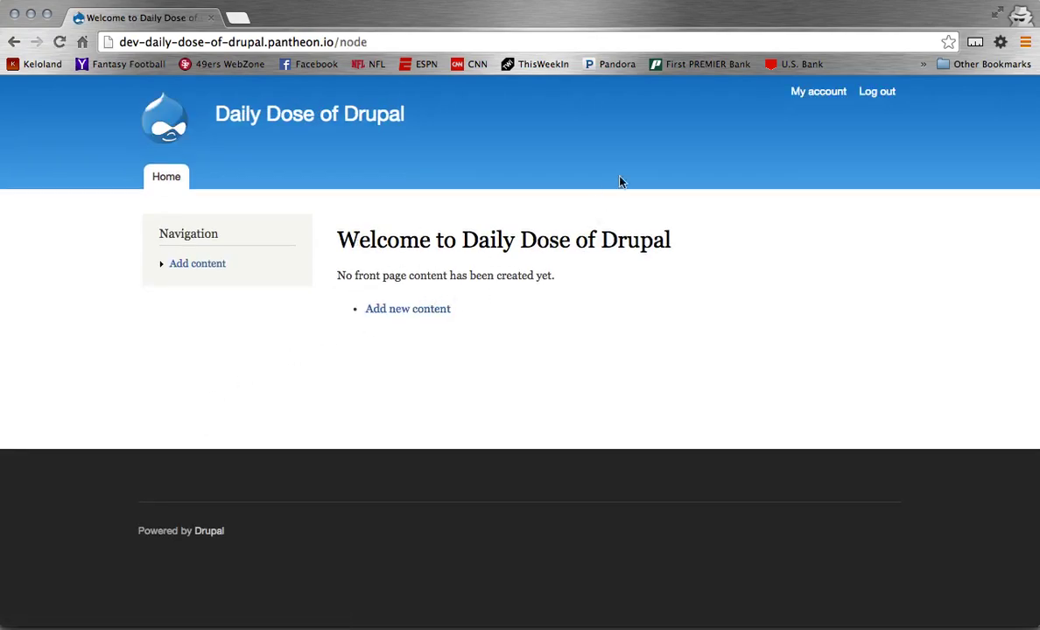
# Review the account's edit form under My account, close it, and return to the Gmail window.
pyautogui.click(828, 93)
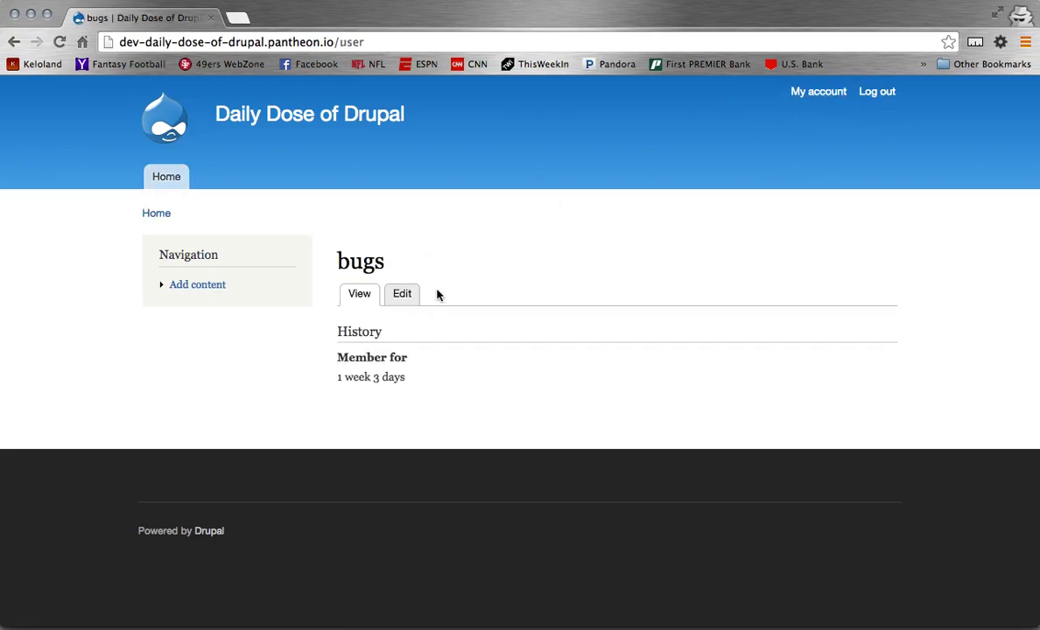
pyautogui.click(413, 294)
pyautogui.scroll(-2, 432, 312)
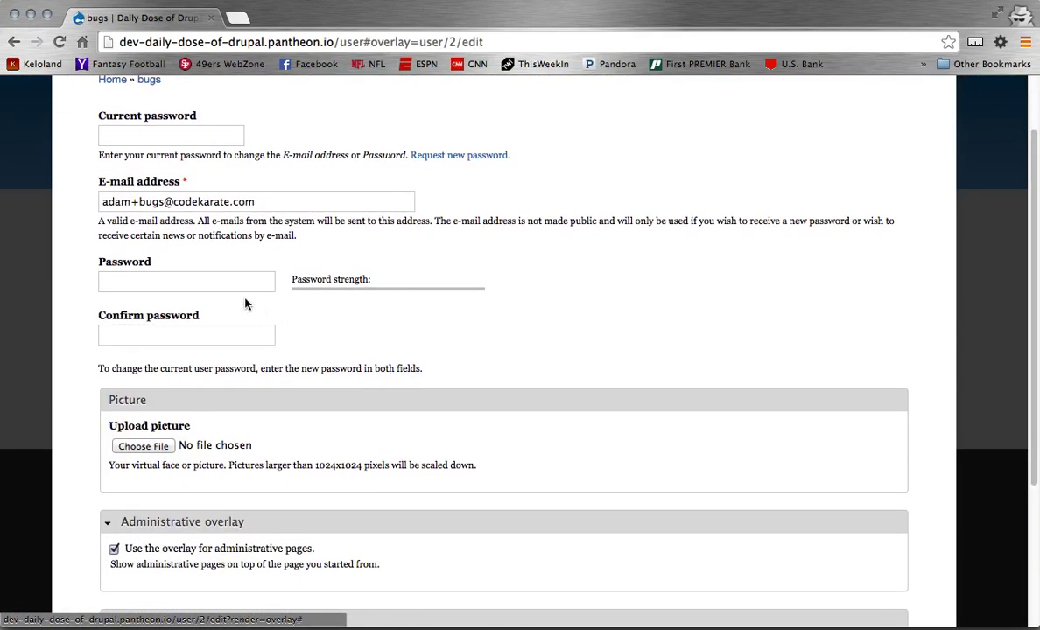
pyautogui.scroll(2, 441, 337)
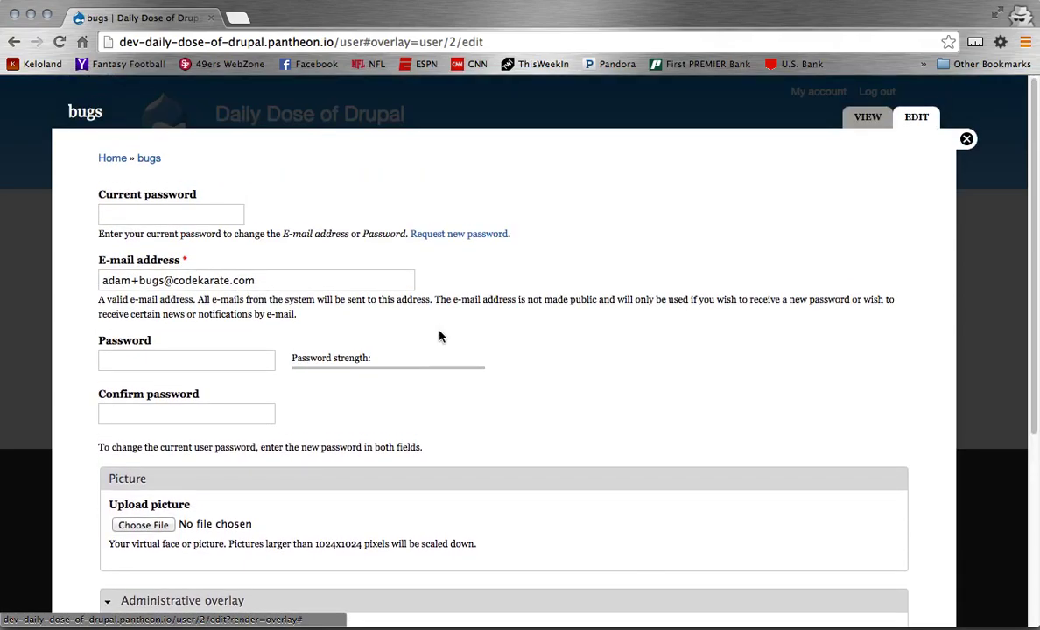
pyautogui.click(966, 139)
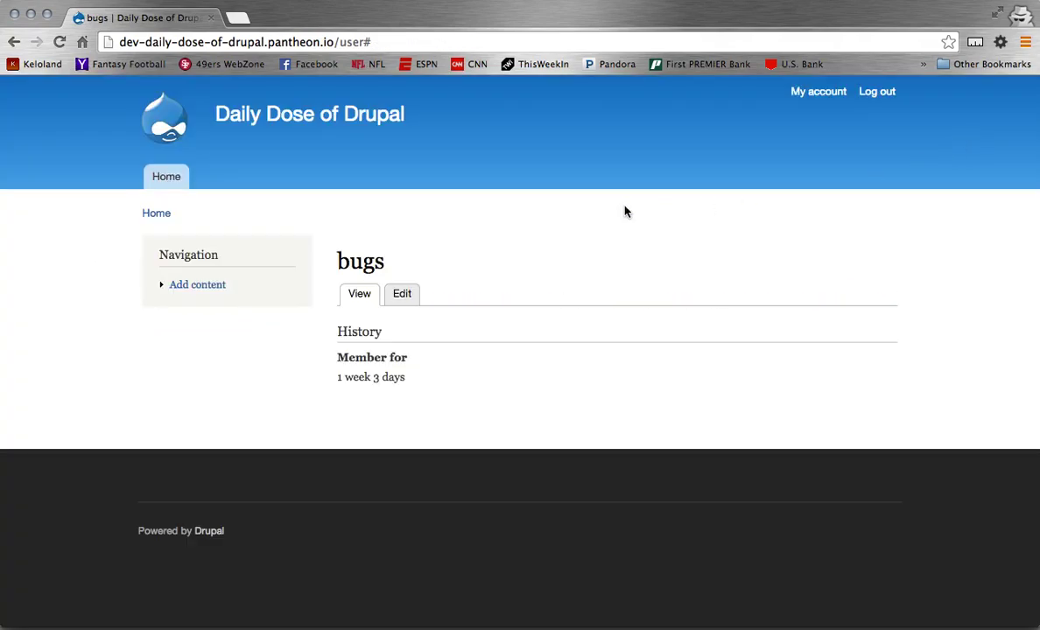
pyautogui.press('super+grave')
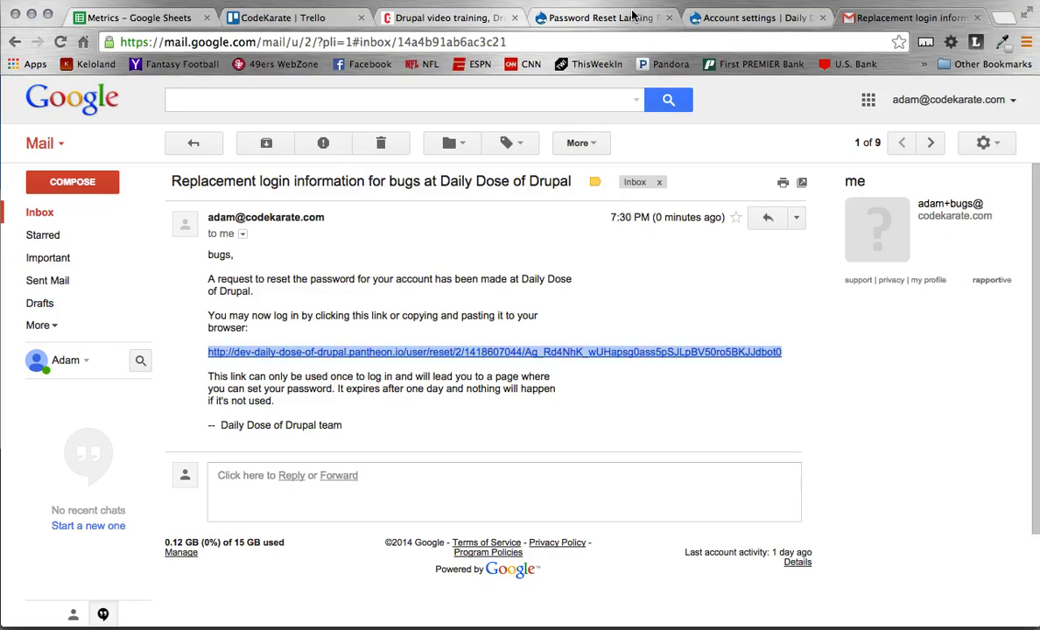
# Review the saved PRLP settings: password entry required, login destination user/%uid/edit.
pyautogui.click(601, 17)
pyautogui.click(723, 22)
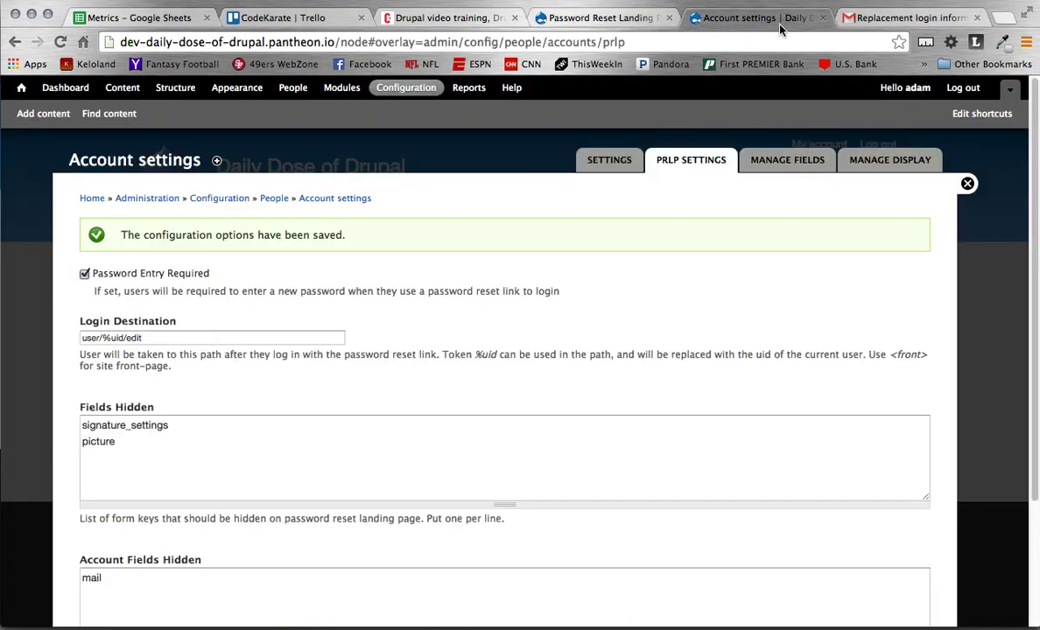
pyautogui.scroll(-4, 502, 371)
pyautogui.scroll(2, 502, 371)
pyautogui.scroll(-2, 503, 371)
pyautogui.scroll(4, 503, 372)
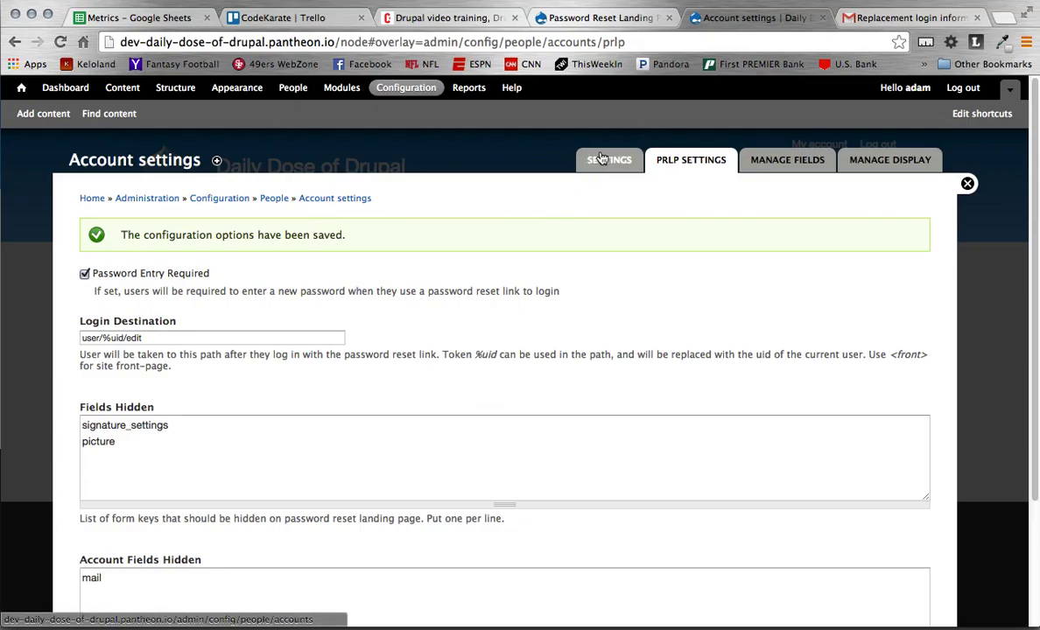
pyautogui.click(456, 19)
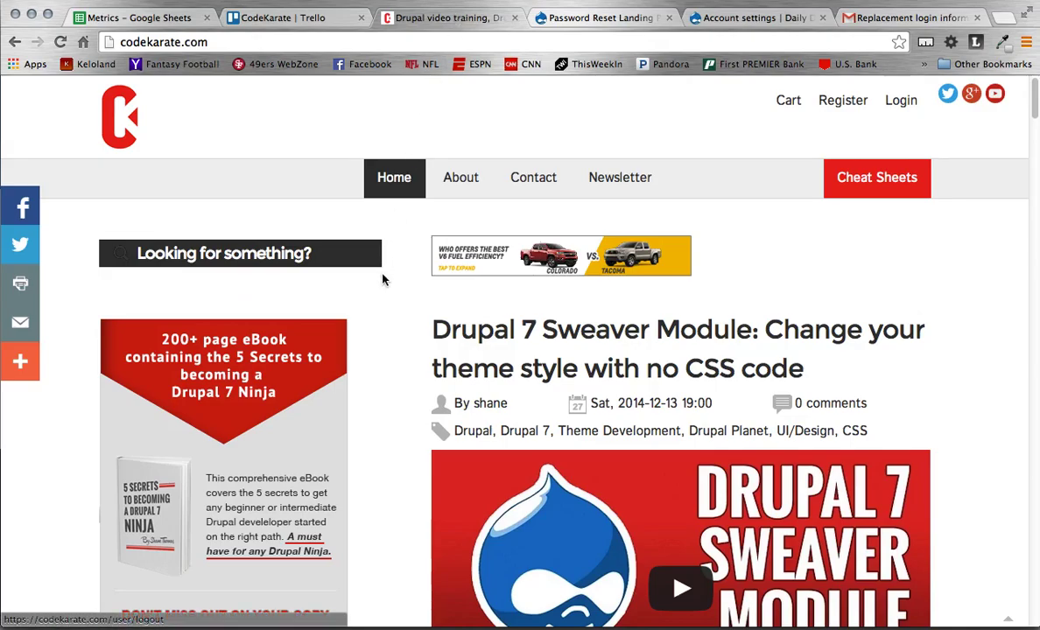
pyautogui.scroll(-3, 407, 319)
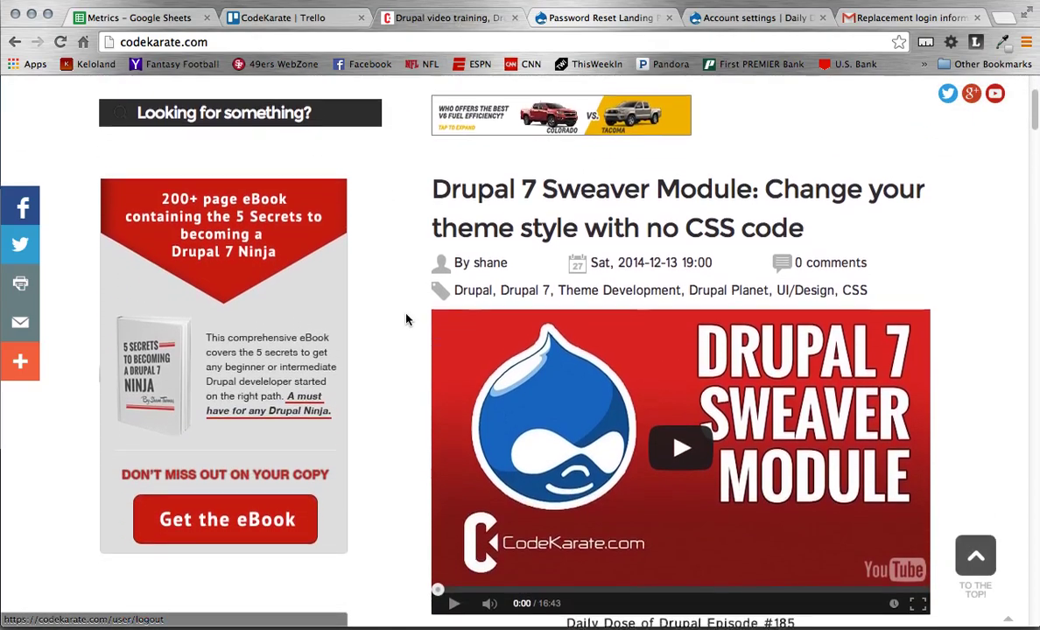
pyautogui.scroll(-1, 406, 319)
pyautogui.scroll(5, 406, 319)
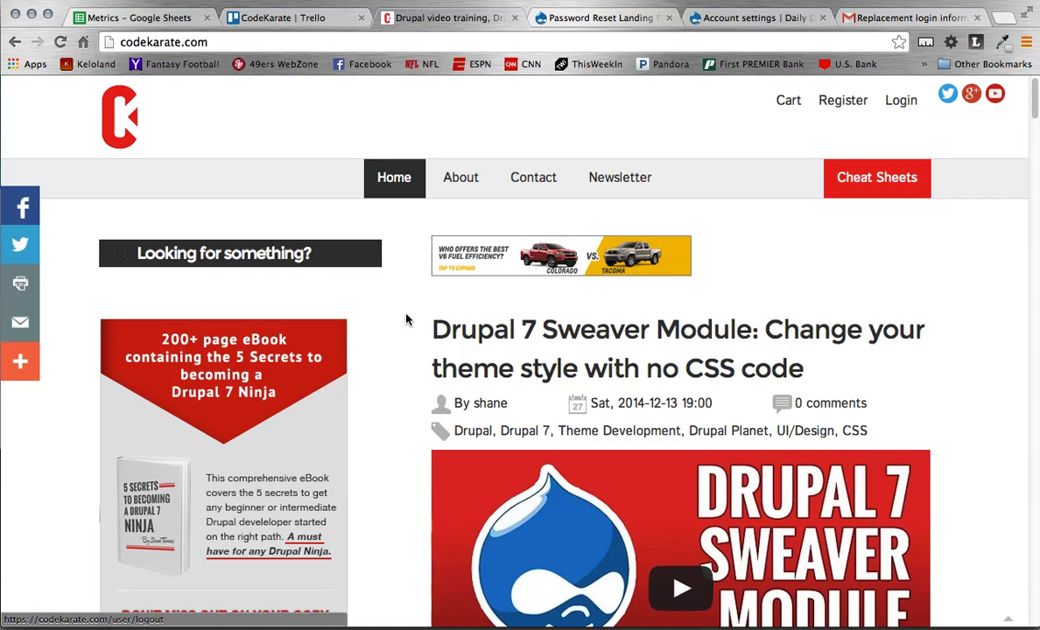
pyautogui.scroll(-2, 406, 319)
pyautogui.scroll(2, 407, 320)
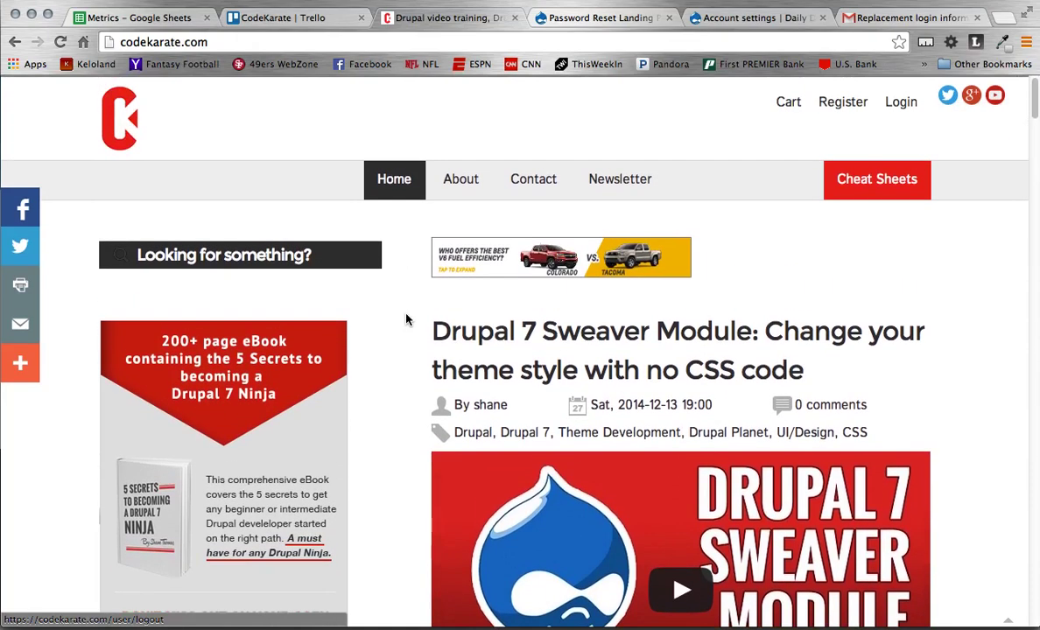
pyautogui.scroll(-1, 406, 320)
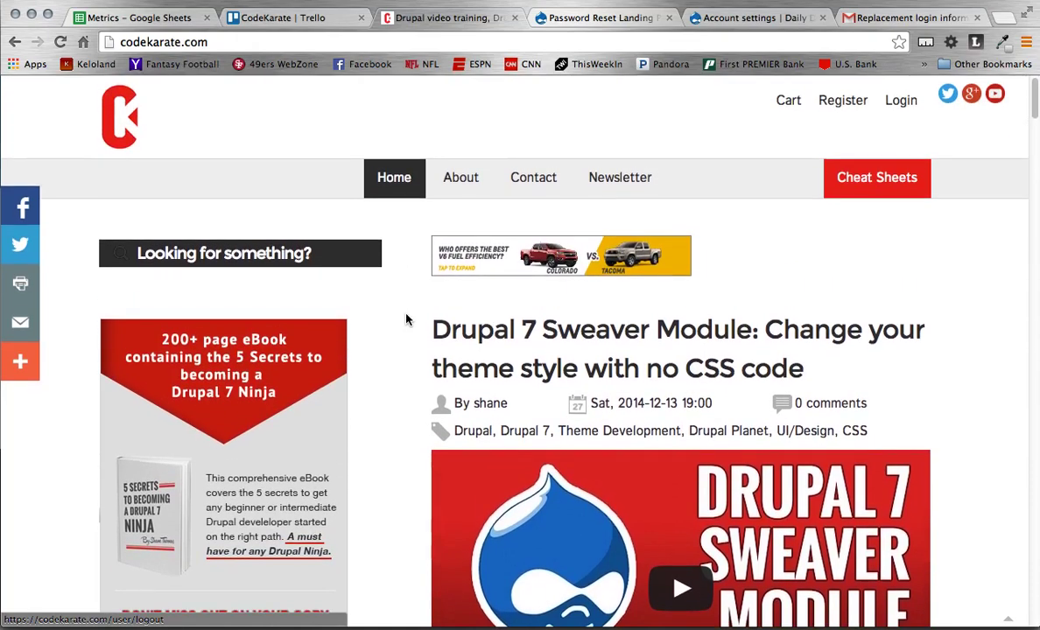